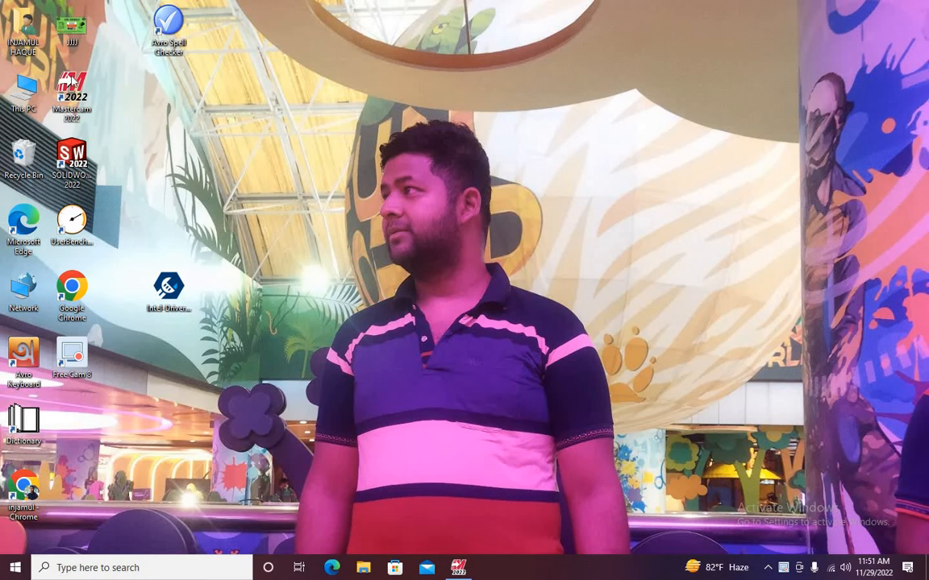
Switch to Mastercam and browse to the solidwork folder on drive E for a file to open.
{"action": "left_click", "coordinate": [459, 568]}
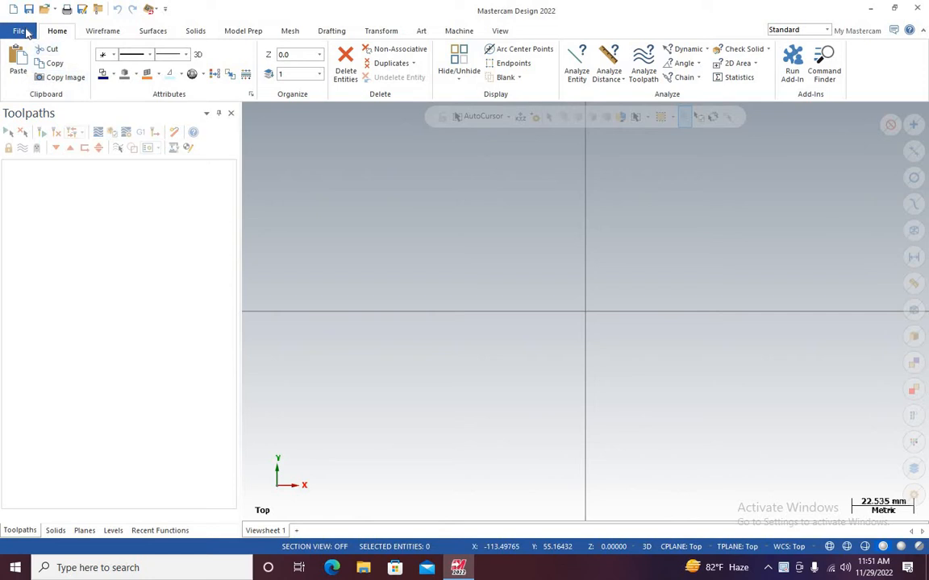
{"action": "left_click", "coordinate": [19, 32]}
{"action": "left_click", "coordinate": [34, 105]}
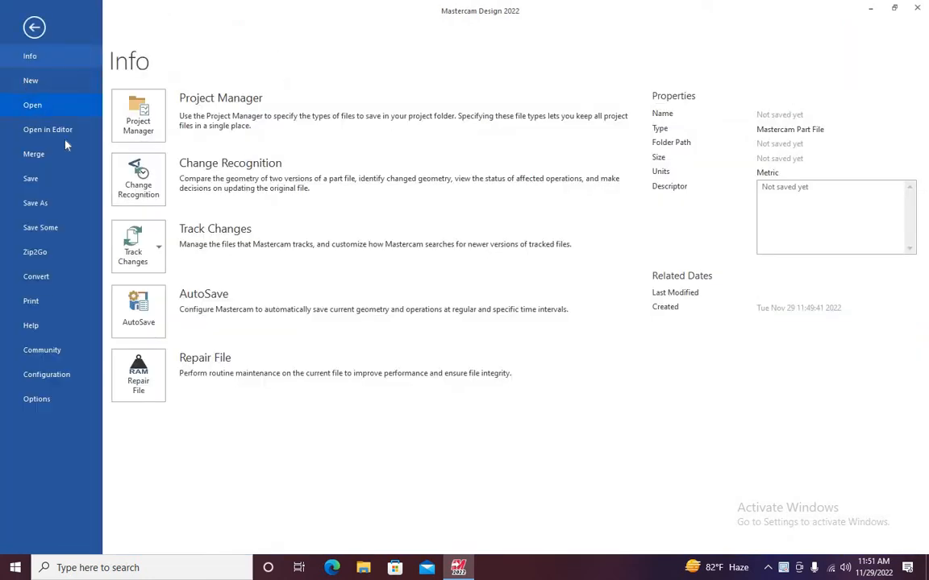
{"action": "left_click", "coordinate": [149, 137]}
{"action": "left_click", "coordinate": [282, 185]}
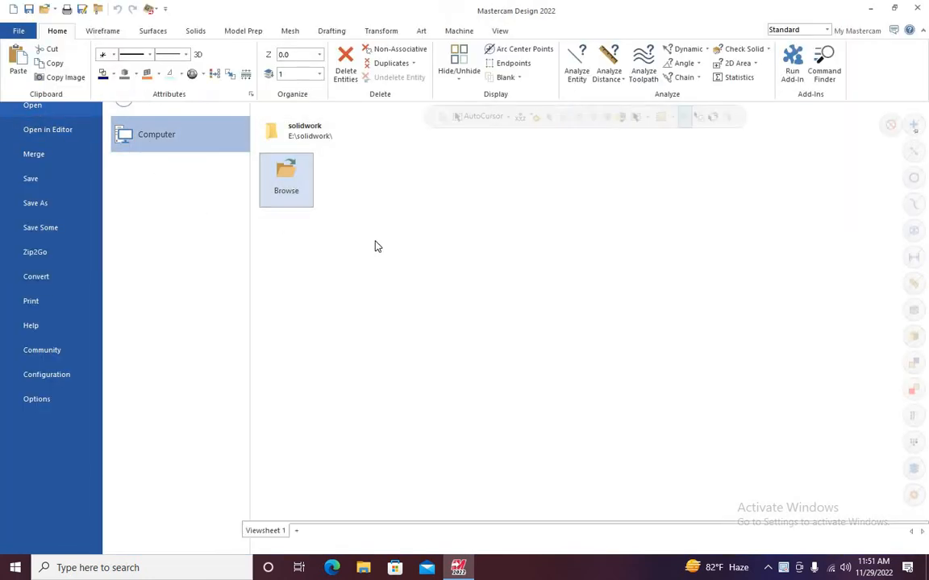
{"action": "scroll", "coordinate": [70, 129], "scroll_direction": "down", "scroll_amount": 3}
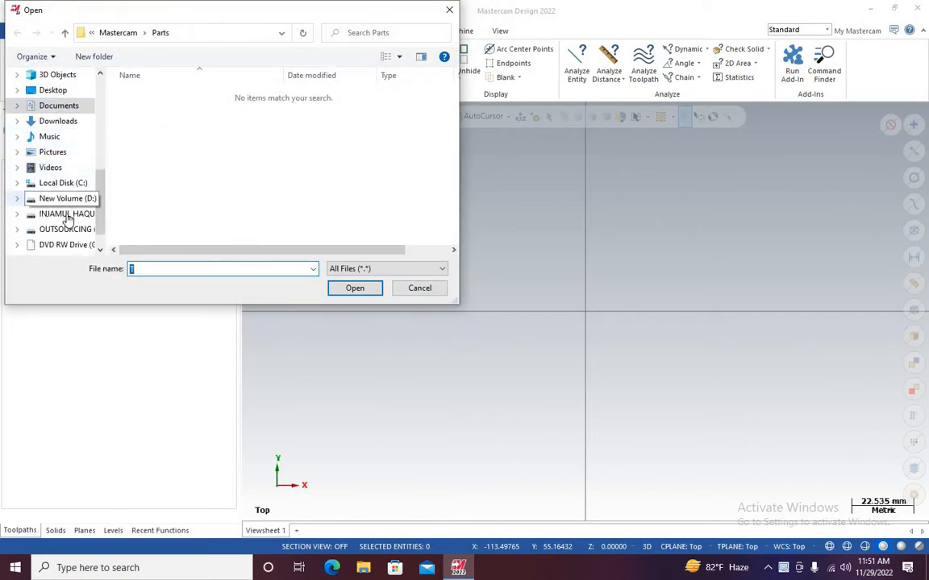
{"action": "left_click", "coordinate": [68, 214]}
{"action": "scroll", "coordinate": [290, 202], "scroll_direction": "down", "scroll_amount": 3}
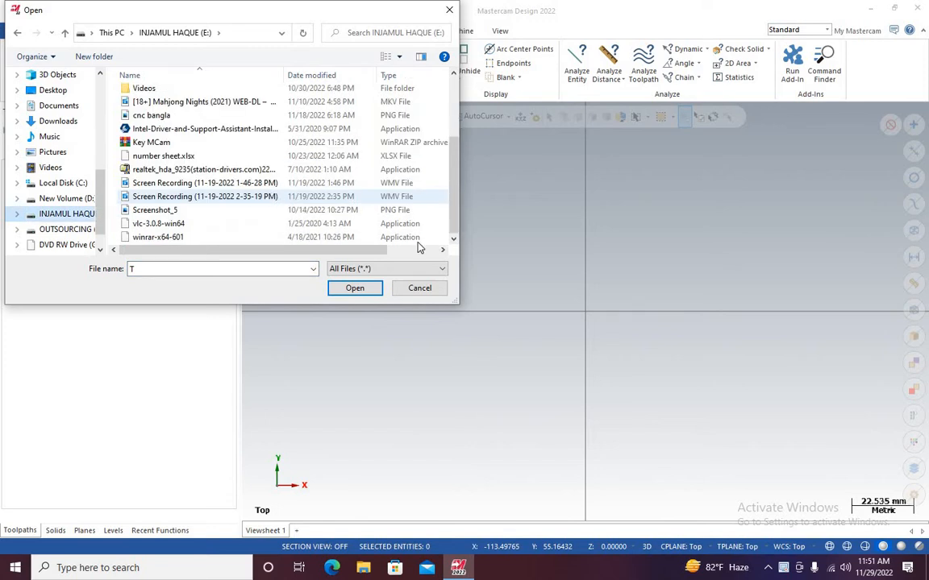
{"action": "scroll", "coordinate": [209, 165], "scroll_direction": "up", "scroll_amount": 3}
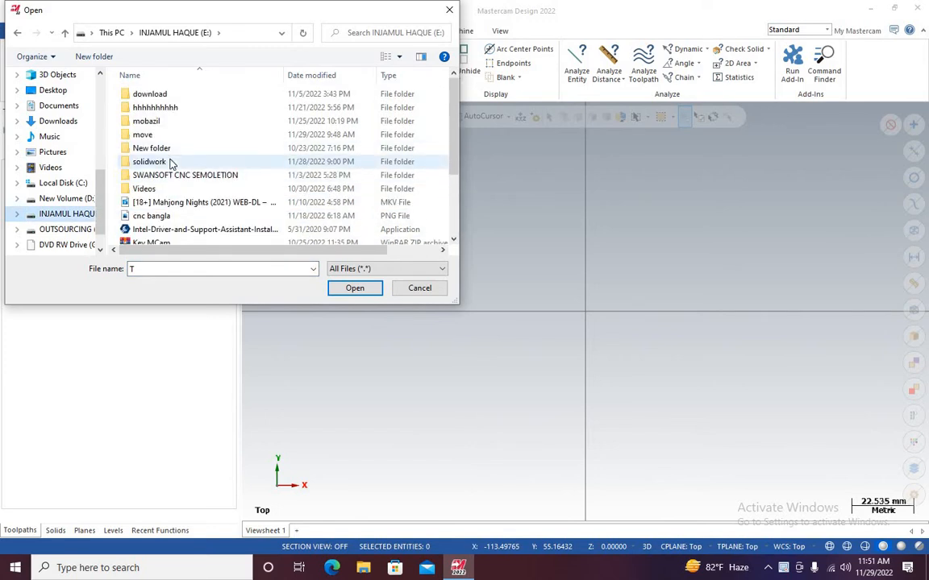
{"action": "double_click", "coordinate": [170, 162]}
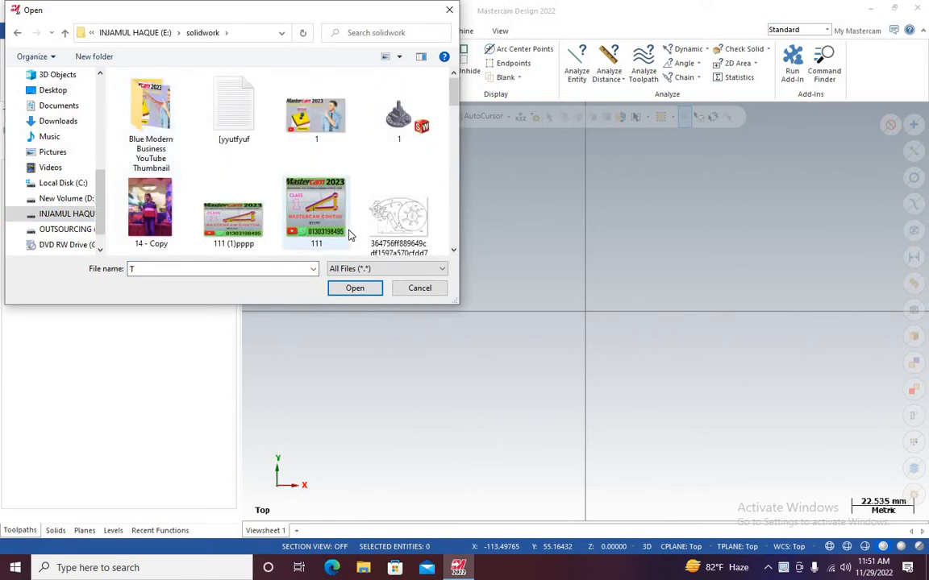
Open the "you tube" STEP file, importing it as solids with edge curves.
{"action": "scroll", "coordinate": [347, 234], "scroll_direction": "down", "scroll_amount": 10}
{"action": "left_click", "coordinate": [240, 218]}
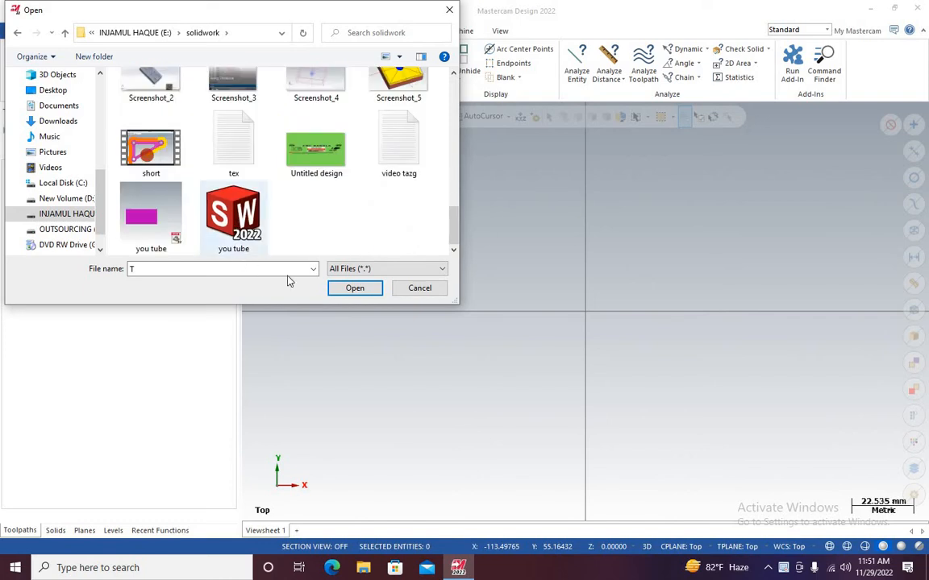
{"action": "left_click", "coordinate": [289, 289]}
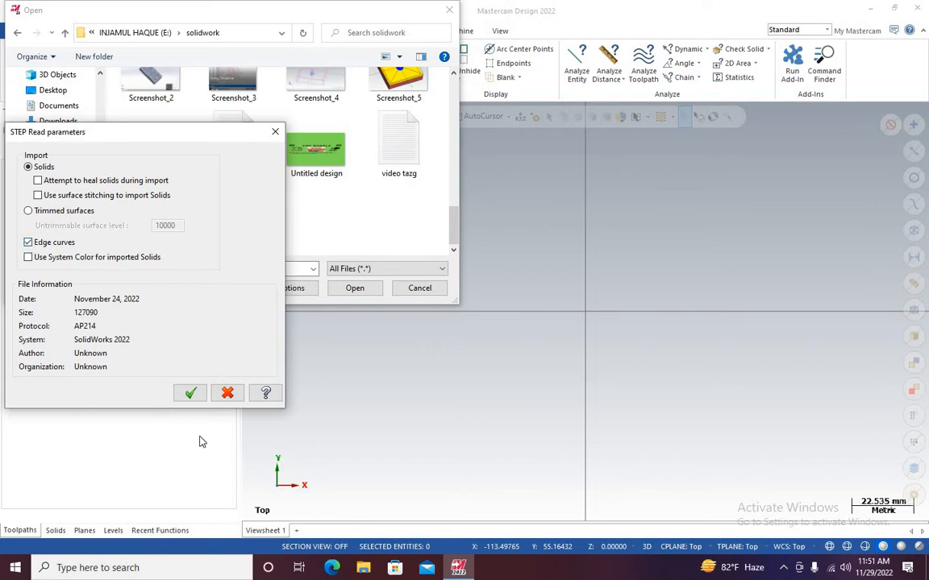
{"action": "left_click", "coordinate": [186, 393]}
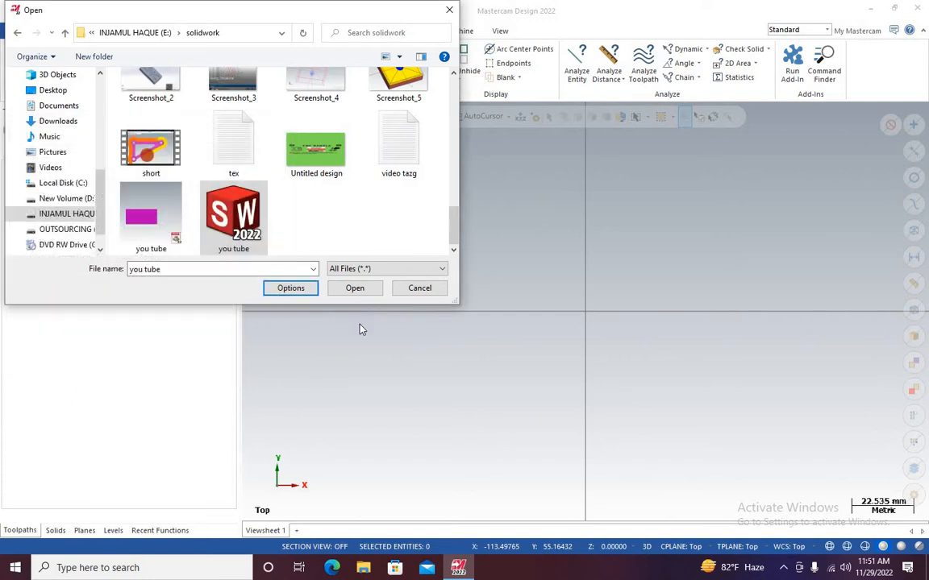
{"action": "left_click", "coordinate": [361, 289]}
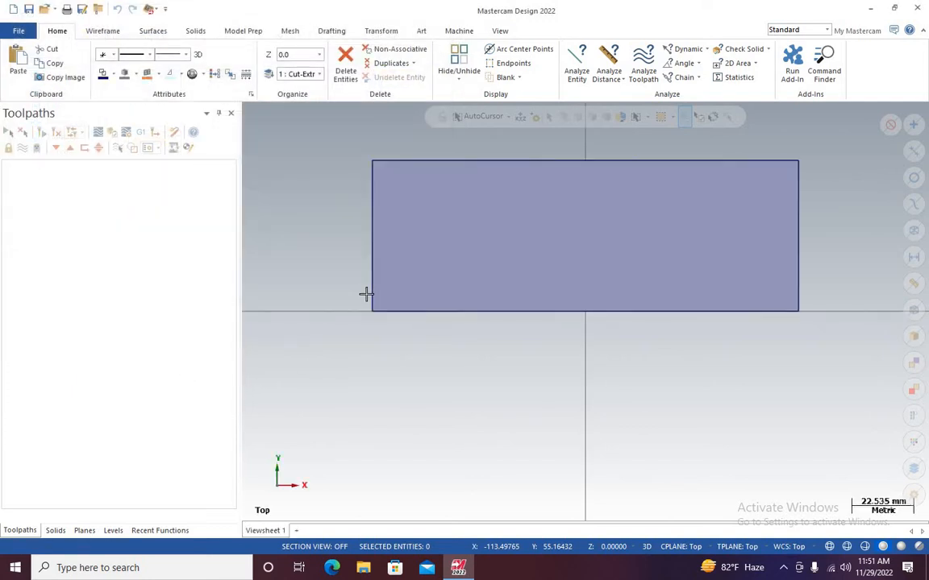
Examine the imported block from several angles to check which way its CNC lettering faces.
{"action": "scroll", "coordinate": [640, 211], "scroll_direction": "up", "scroll_amount": 1}
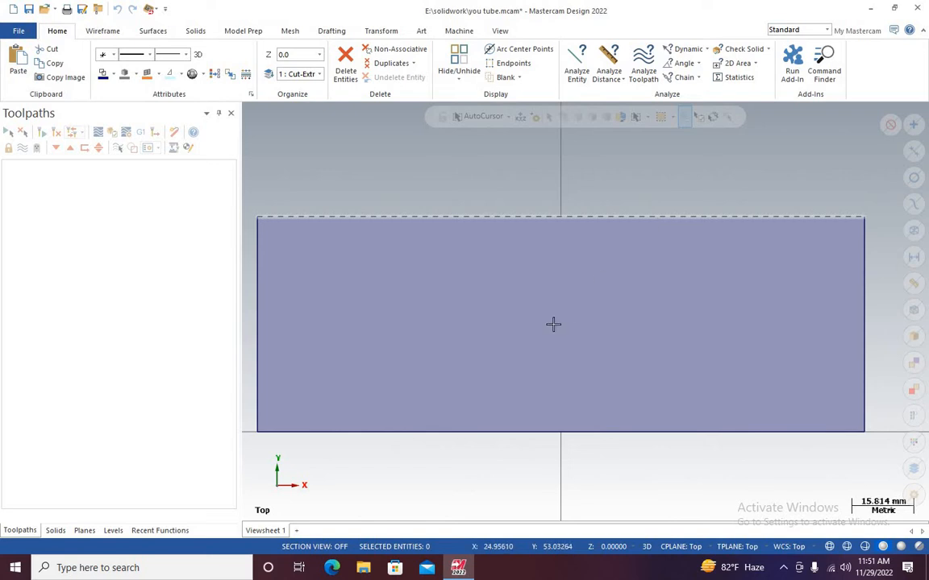
{"action": "scroll", "coordinate": [544, 329], "scroll_direction": "up", "scroll_amount": 2}
{"action": "scroll", "coordinate": [542, 333], "scroll_direction": "down", "scroll_amount": 4}
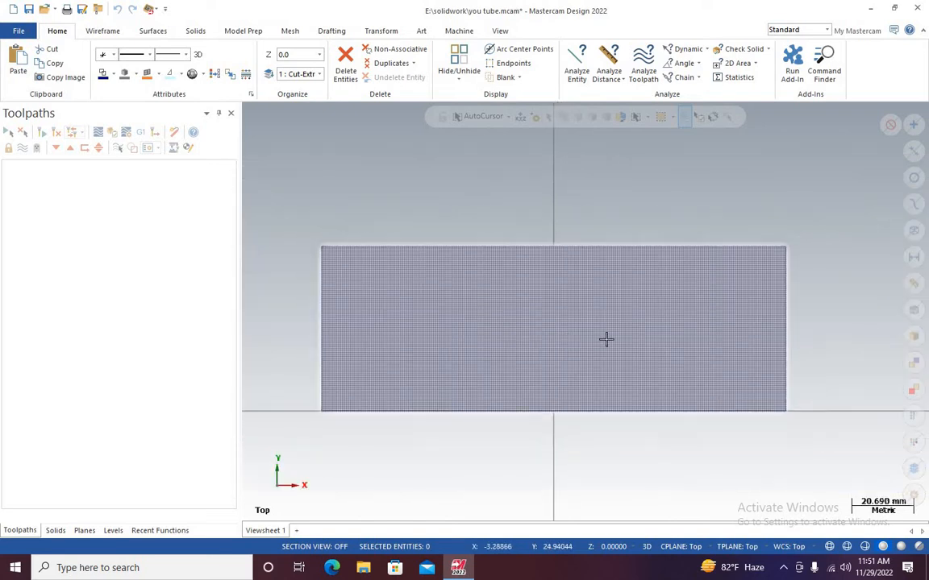
{"action": "scroll", "coordinate": [549, 337], "scroll_direction": "down", "scroll_amount": 2}
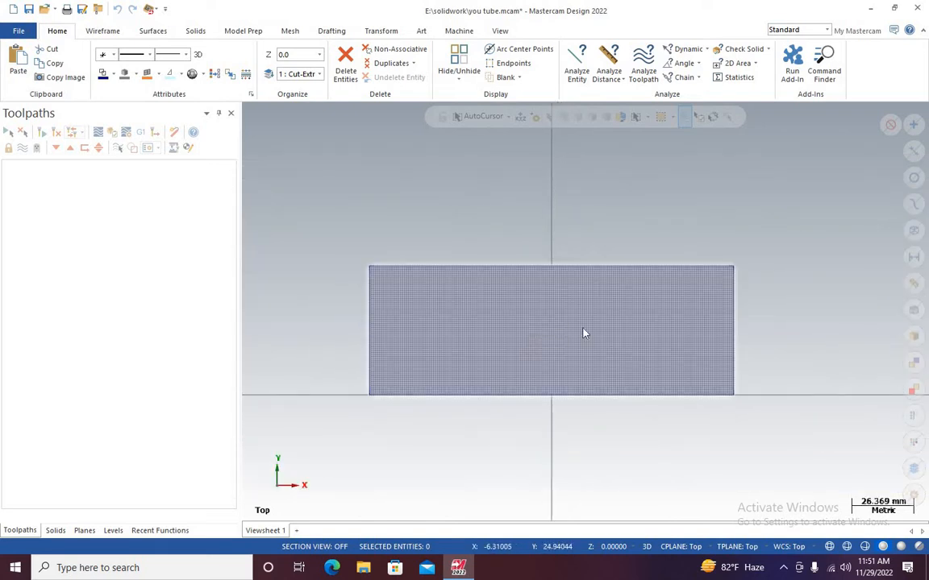
{"action": "right_click", "coordinate": [538, 333]}
{"action": "left_click", "coordinate": [574, 406]}
{"action": "middle_click_drag", "start_coordinate": [555, 311], "coordinate": [554, 361]}
{"action": "scroll", "coordinate": [549, 305], "scroll_direction": "up", "scroll_amount": 2}
{"action": "scroll", "coordinate": [548, 307], "scroll_direction": "down", "scroll_amount": 2}
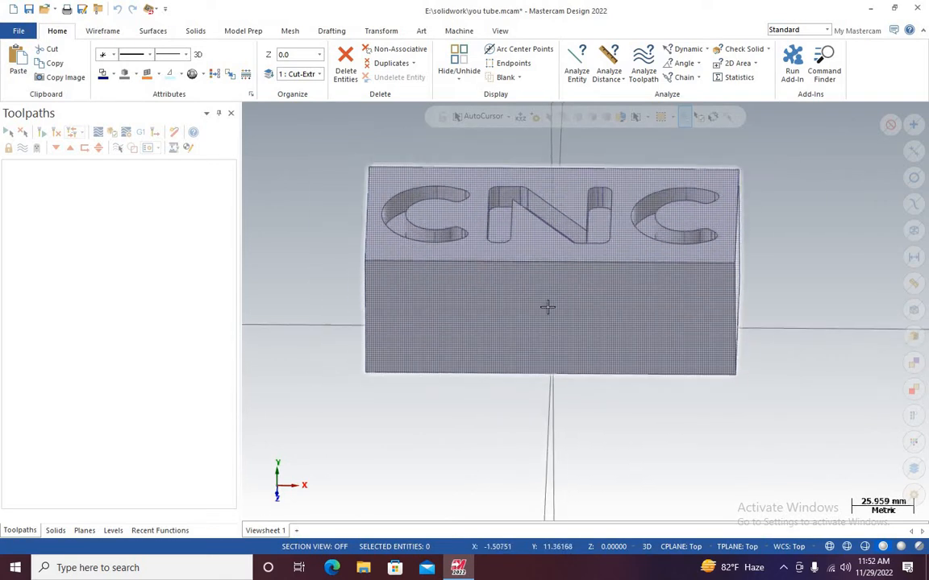
{"action": "scroll", "coordinate": [547, 306], "scroll_direction": "up", "scroll_amount": 2}
{"action": "scroll", "coordinate": [559, 331], "scroll_direction": "down", "scroll_amount": 4}
{"action": "mouse_move", "coordinate": [566, 306]}
{"action": "middle_mouse_down"}
{"action": "mouse_move", "coordinate": [701, 184]}
{"action": "mouse_move", "coordinate": [699, 171]}
{"action": "middle_mouse_up"}
{"action": "scroll", "coordinate": [566, 311], "scroll_direction": "up", "scroll_amount": 1}
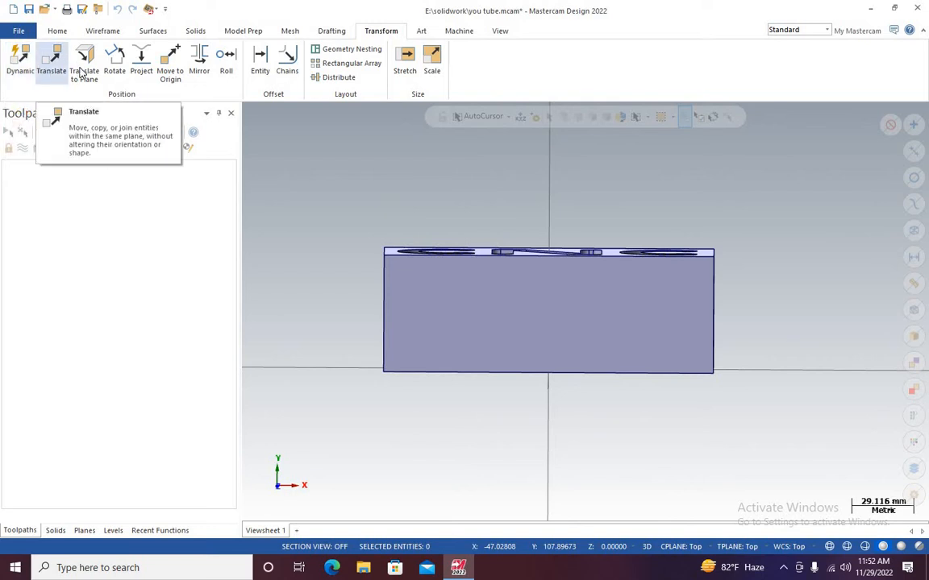
Rotate the whole block 90° about the X axis using the Dynamic transform with the Move method.
{"action": "left_click", "coordinate": [18, 68]}
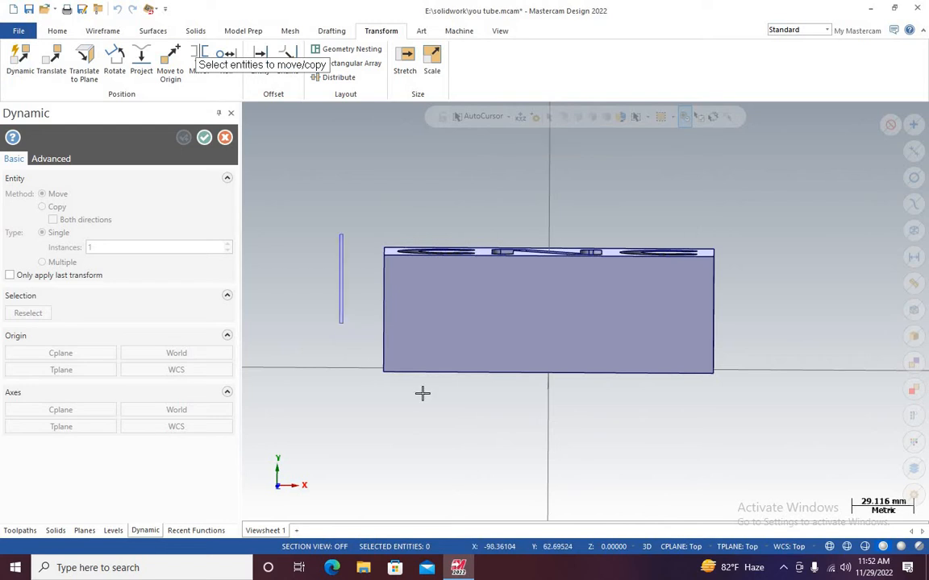
{"action": "left_click_drag", "start_coordinate": [422, 393], "coordinate": [769, 401]}
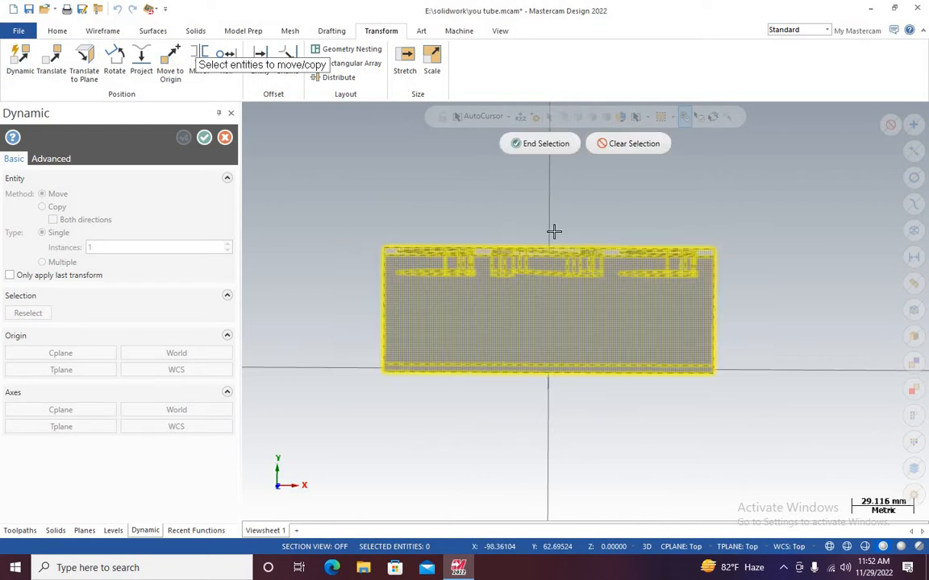
{"action": "left_click", "coordinate": [543, 144]}
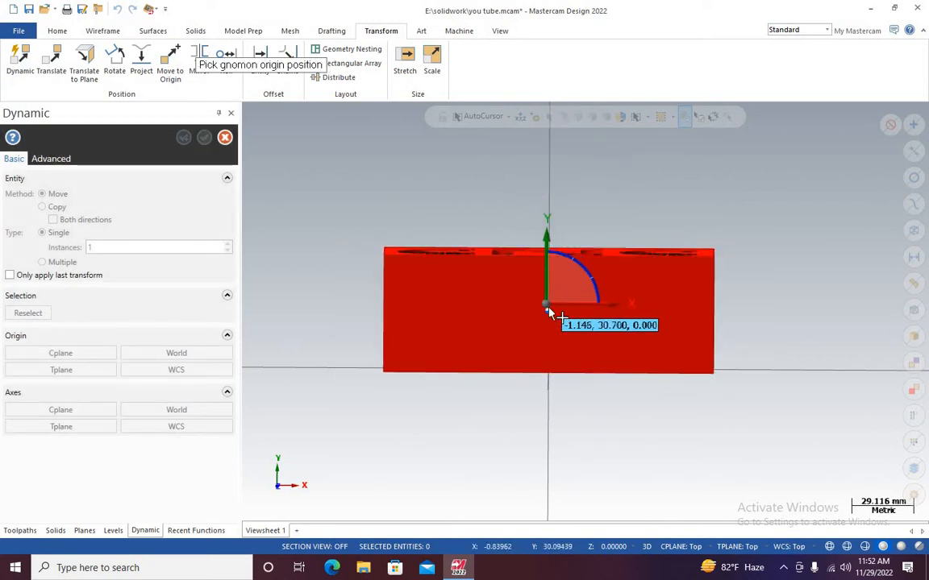
{"action": "left_click", "coordinate": [587, 355]}
{"action": "middle_click_drag", "start_coordinate": [664, 431], "coordinate": [522, 259]}
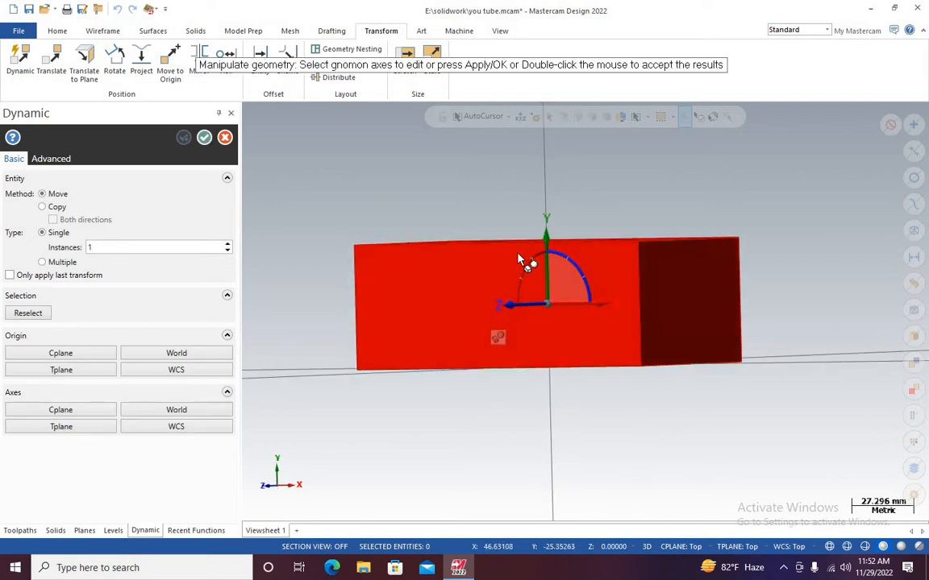
{"action": "left_click", "coordinate": [532, 266]}
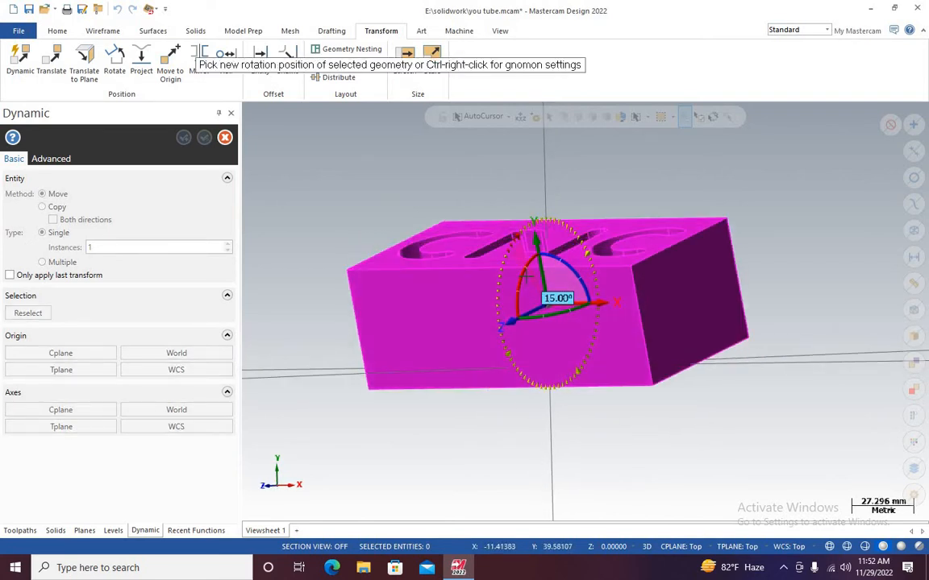
{"action": "type", "text": "90"}
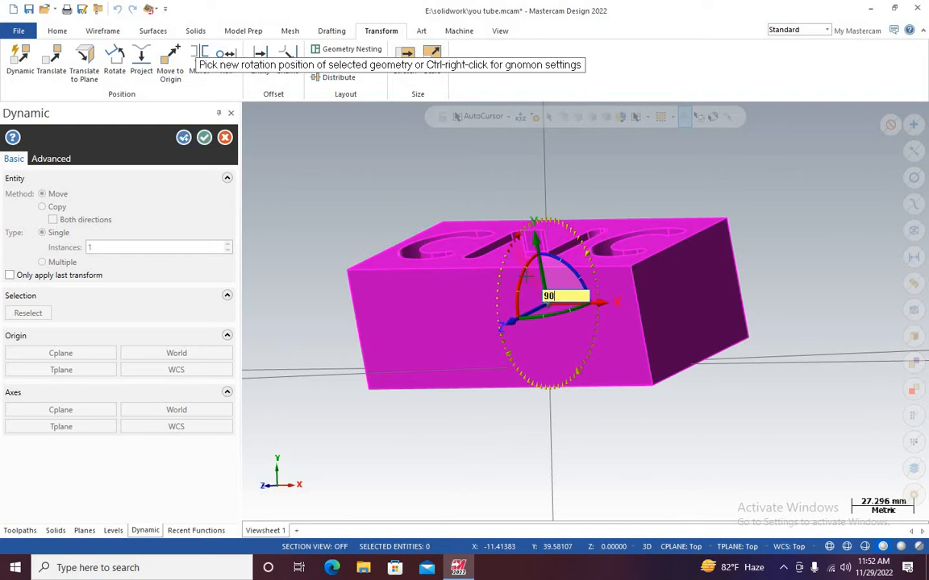
{"action": "key", "text": "Return"}
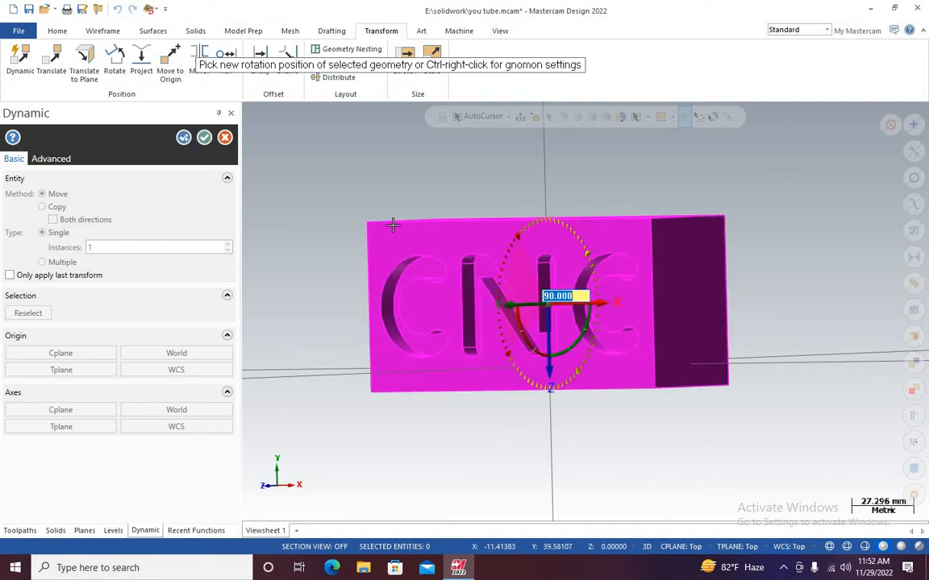
{"action": "left_click", "coordinate": [204, 137]}
Analyze the outer and inner straight edges of the letter N's left stem.
{"action": "middle_click_drag", "start_coordinate": [751, 352], "coordinate": [467, 315]}
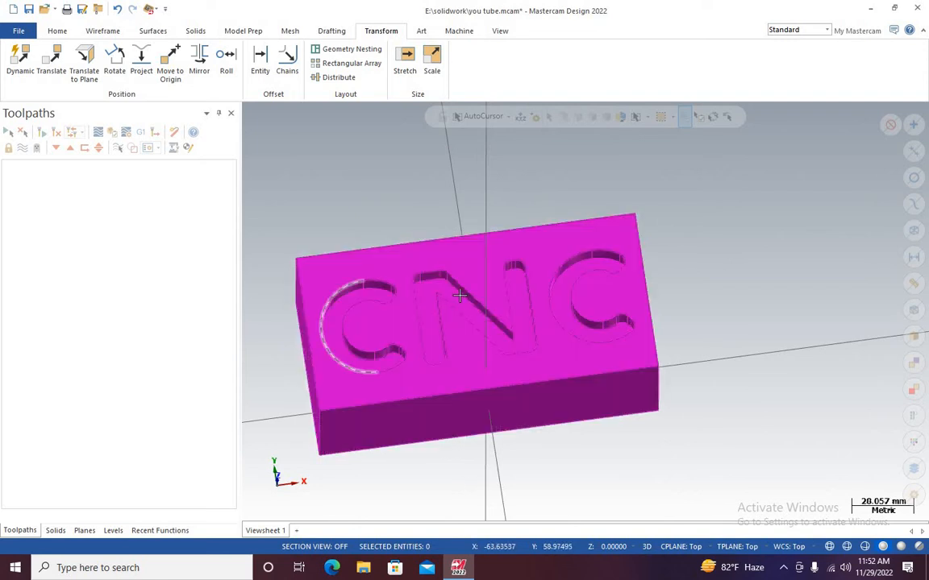
{"action": "middle_click_drag", "start_coordinate": [445, 345], "coordinate": [474, 319]}
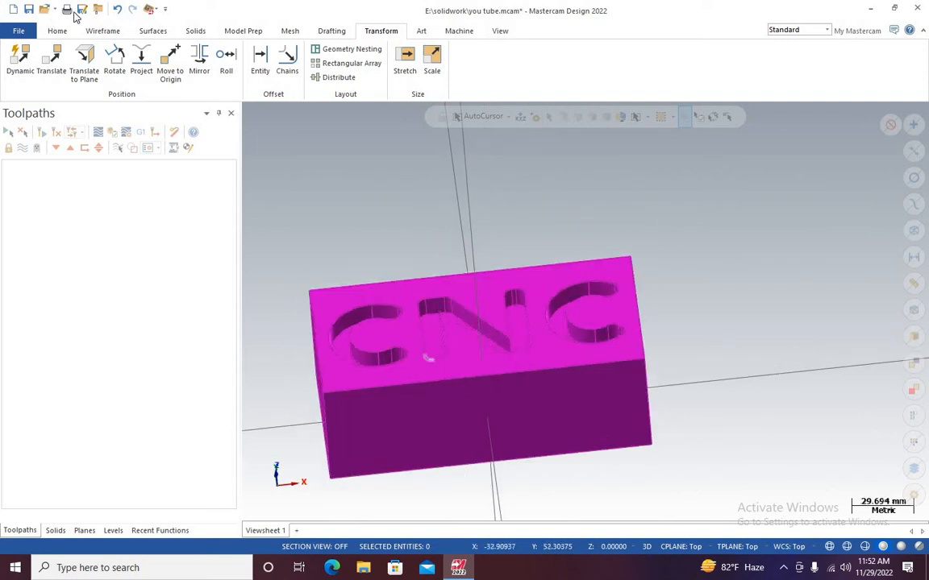
{"action": "left_click", "coordinate": [62, 33]}
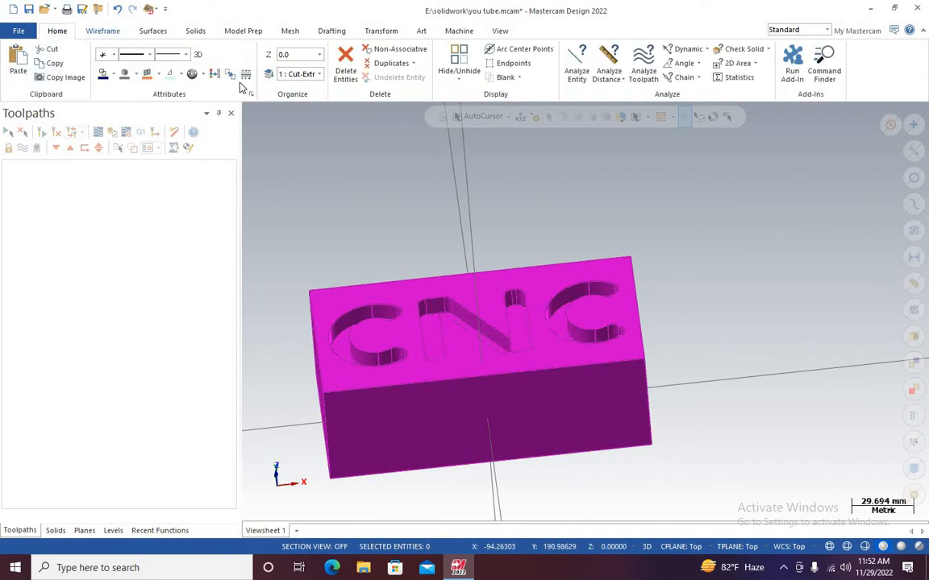
{"action": "left_click", "coordinate": [577, 75]}
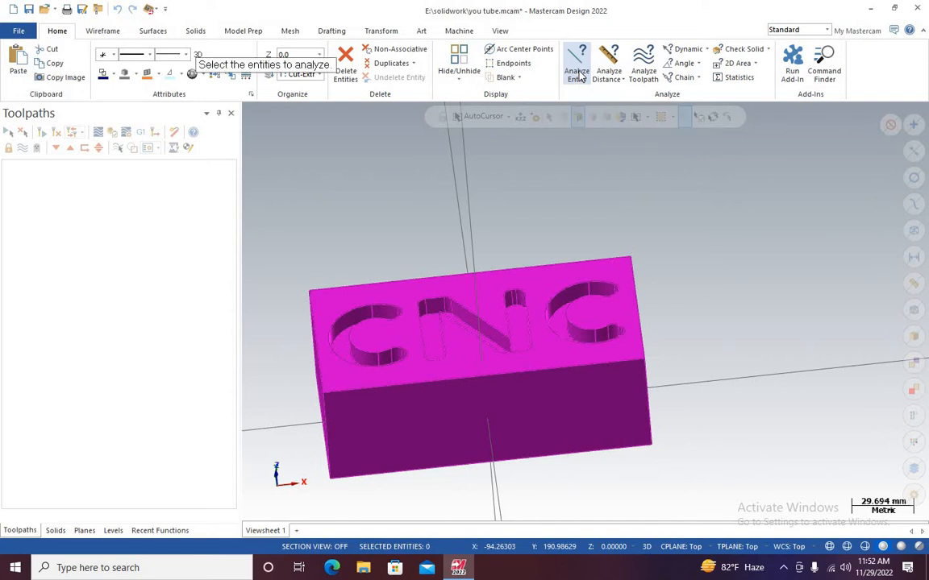
{"action": "left_click", "coordinate": [422, 327]}
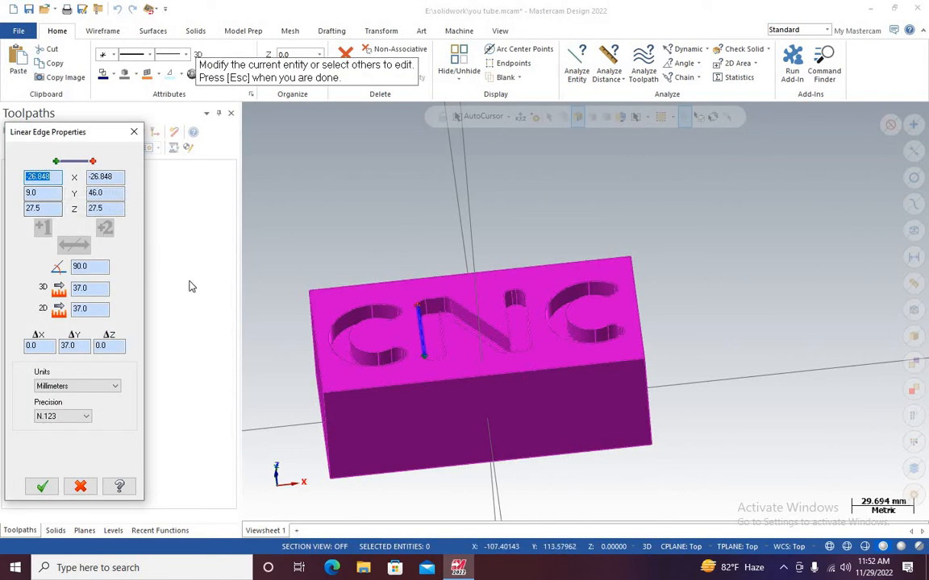
{"action": "left_click", "coordinate": [382, 339]}
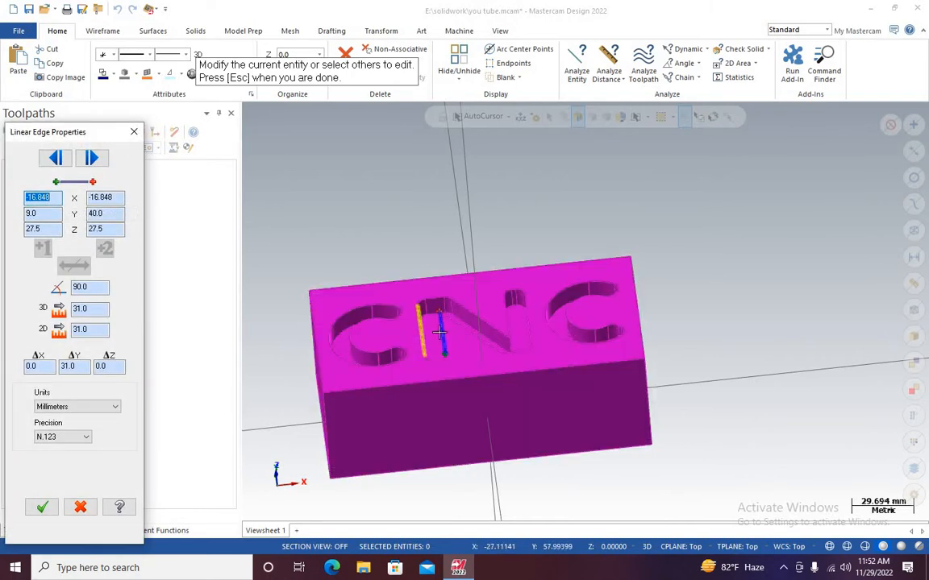
{"action": "scroll", "coordinate": [574, 323], "scroll_direction": "up", "scroll_amount": 1}
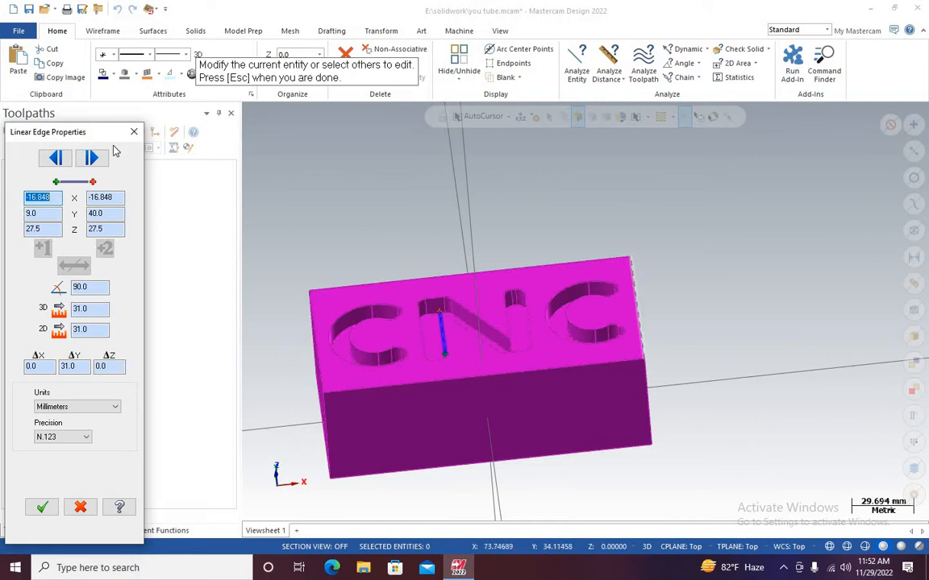
{"action": "left_click", "coordinate": [134, 133]}
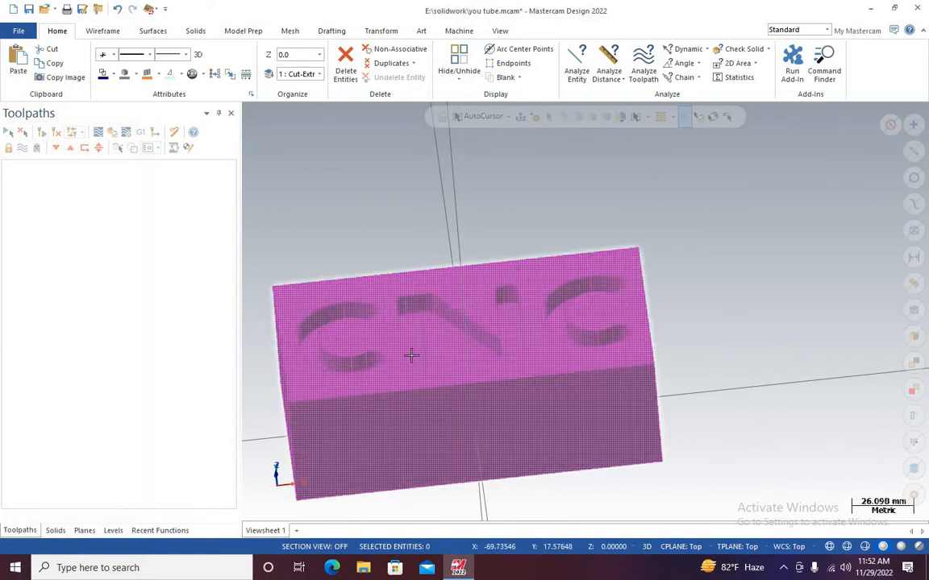
Inspect the rotated block and its CNC pockets from several angles, finishing in the Top view.
{"action": "scroll", "coordinate": [526, 405], "scroll_direction": "up", "scroll_amount": 1}
{"action": "scroll", "coordinate": [589, 413], "scroll_direction": "down", "scroll_amount": 6}
{"action": "scroll", "coordinate": [589, 411], "scroll_direction": "up", "scroll_amount": 1}
{"action": "middle_click_drag", "start_coordinate": [590, 410], "coordinate": [560, 428]}
{"action": "scroll", "coordinate": [561, 428], "scroll_direction": "up", "scroll_amount": 1}
{"action": "scroll", "coordinate": [576, 423], "scroll_direction": "up", "scroll_amount": 1}
{"action": "scroll", "coordinate": [601, 415], "scroll_direction": "down", "scroll_amount": 5}
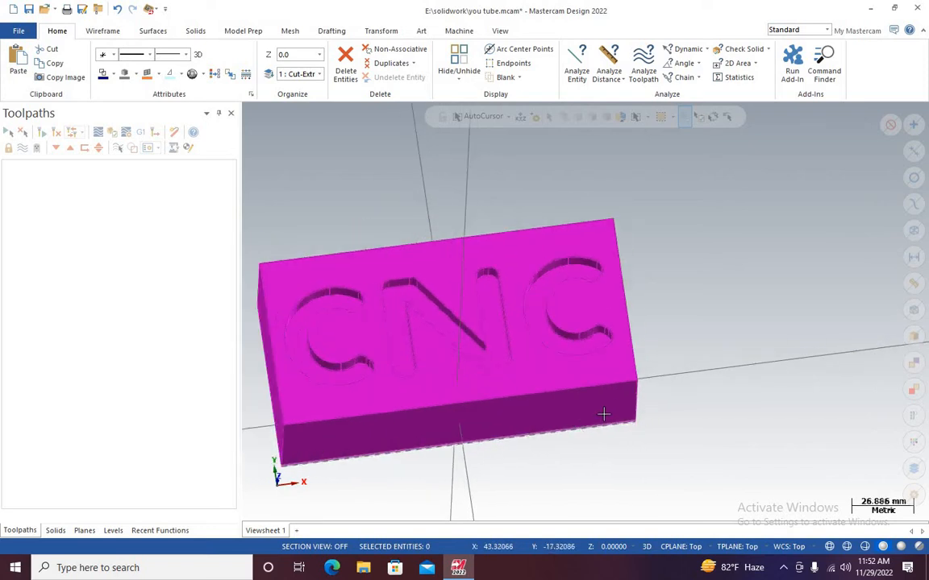
{"action": "right_click", "coordinate": [647, 232]}
{"action": "left_click", "coordinate": [687, 301]}
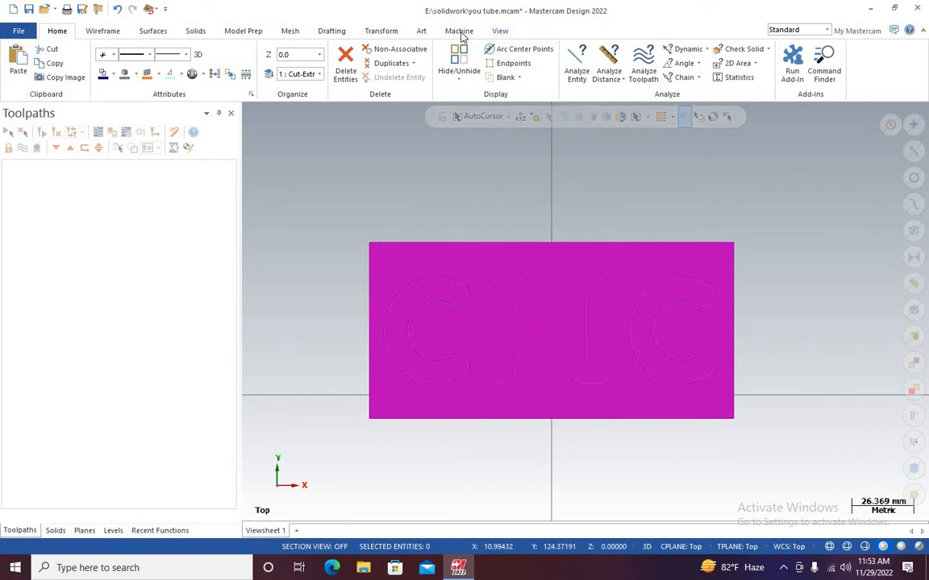
Add a default mill machine group to the file.
{"action": "left_click", "coordinate": [501, 32]}
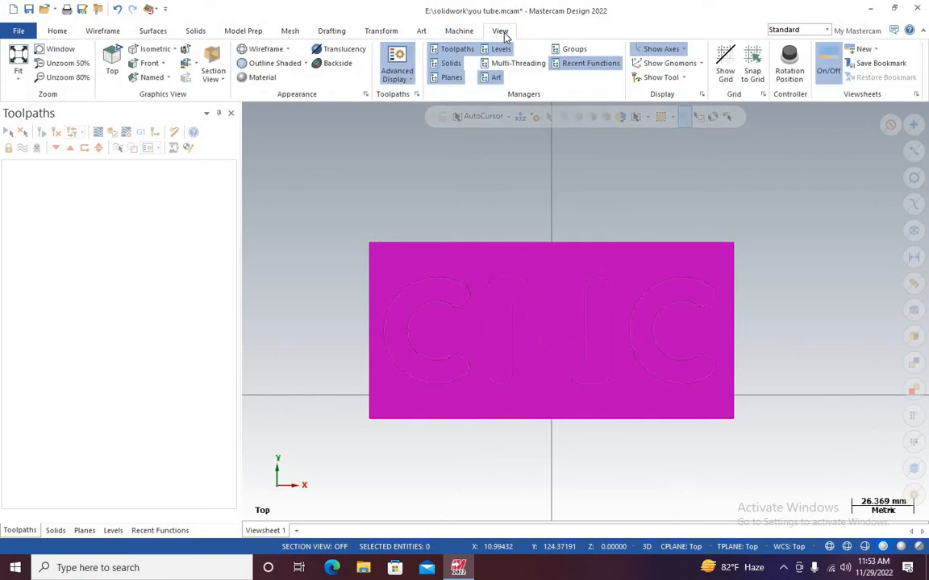
{"action": "left_click", "coordinate": [459, 32]}
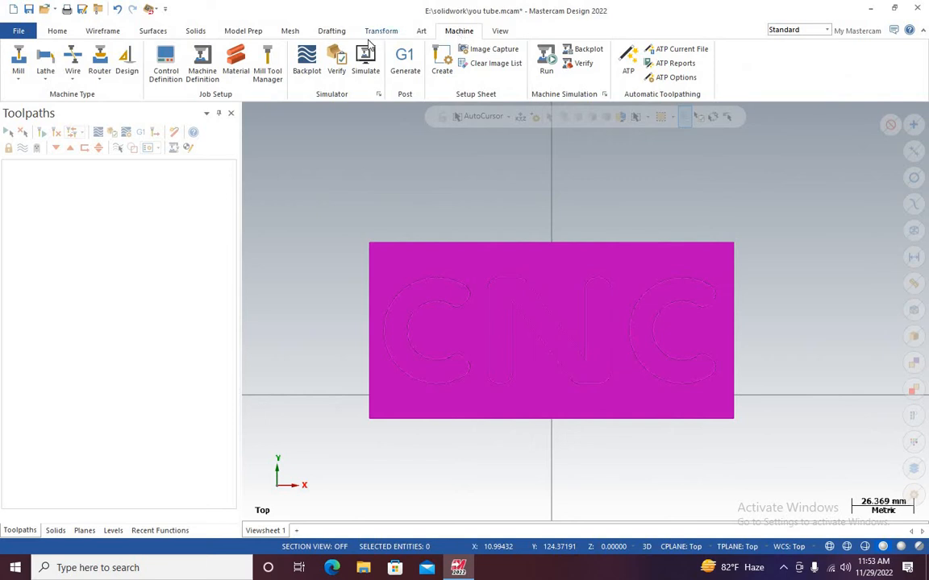
{"action": "left_click", "coordinate": [19, 78]}
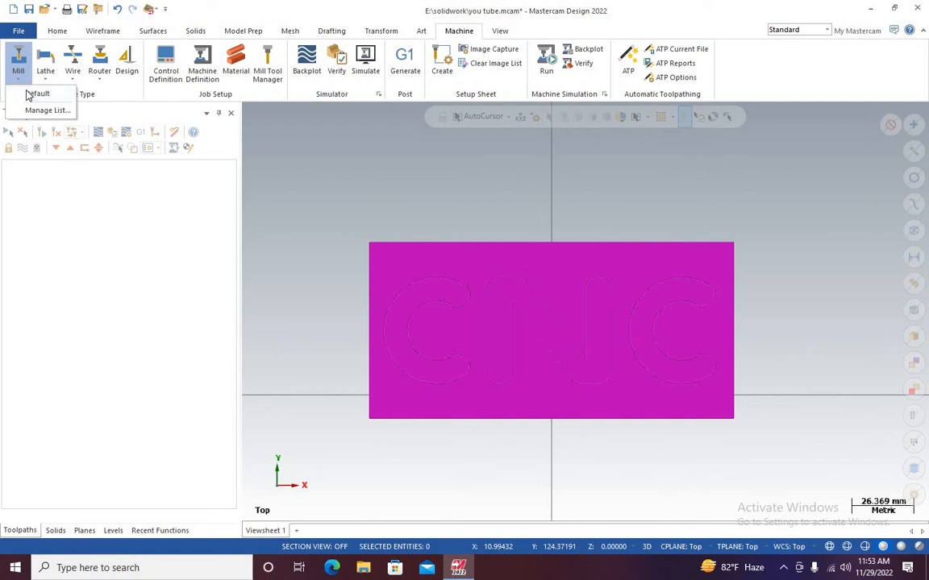
{"action": "left_click", "coordinate": [34, 95]}
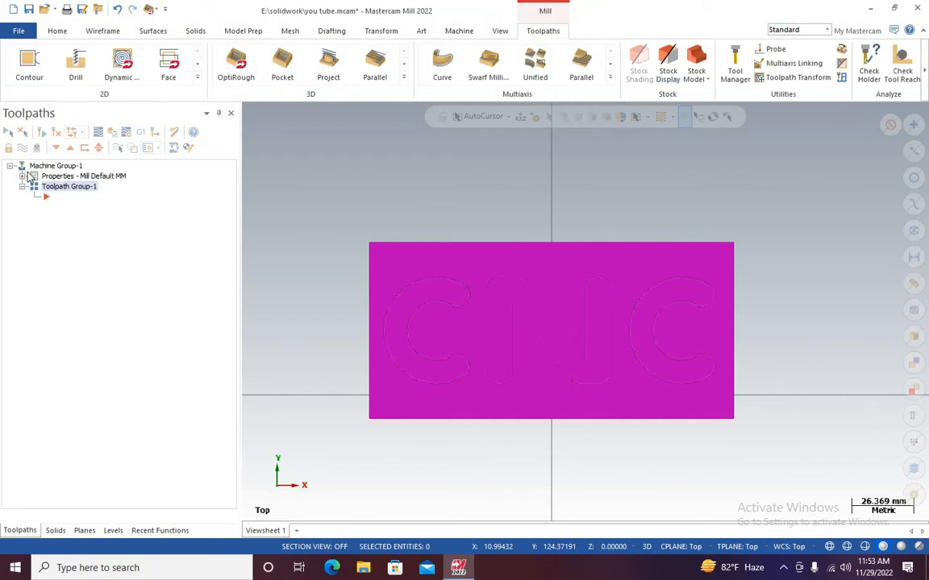
In the machine group's stock setup, start a rectangular bounding box around the whole block.
{"action": "left_click", "coordinate": [23, 176]}
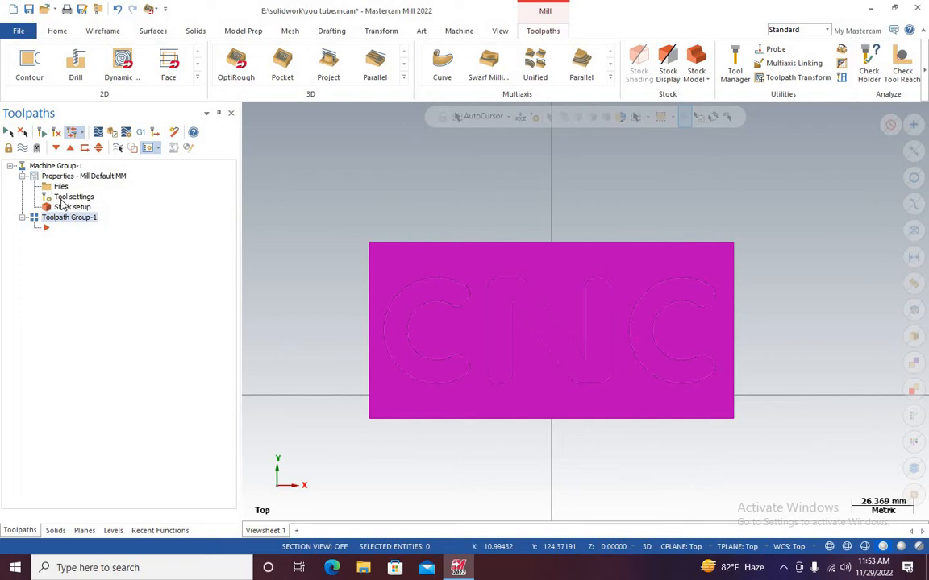
{"action": "left_click", "coordinate": [71, 197]}
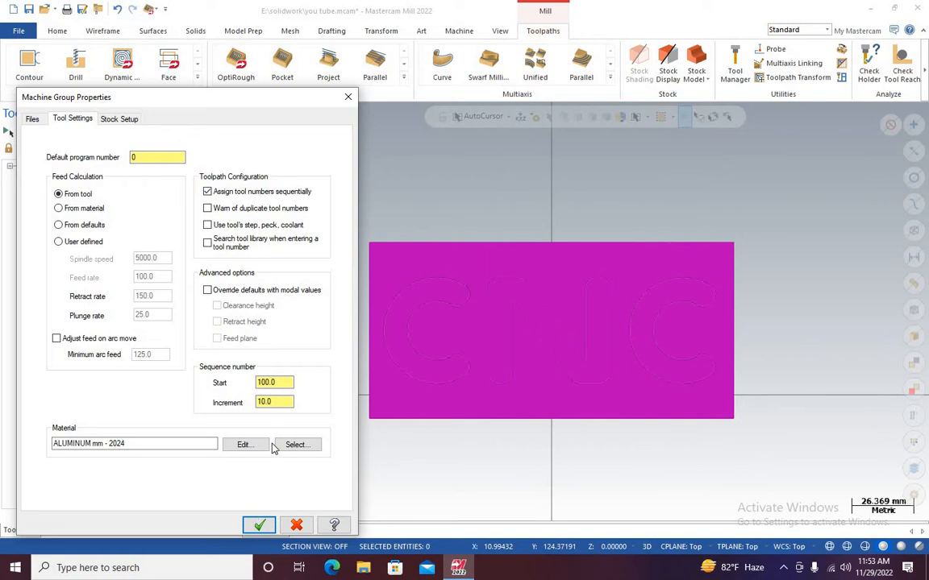
{"action": "left_click", "coordinate": [119, 120]}
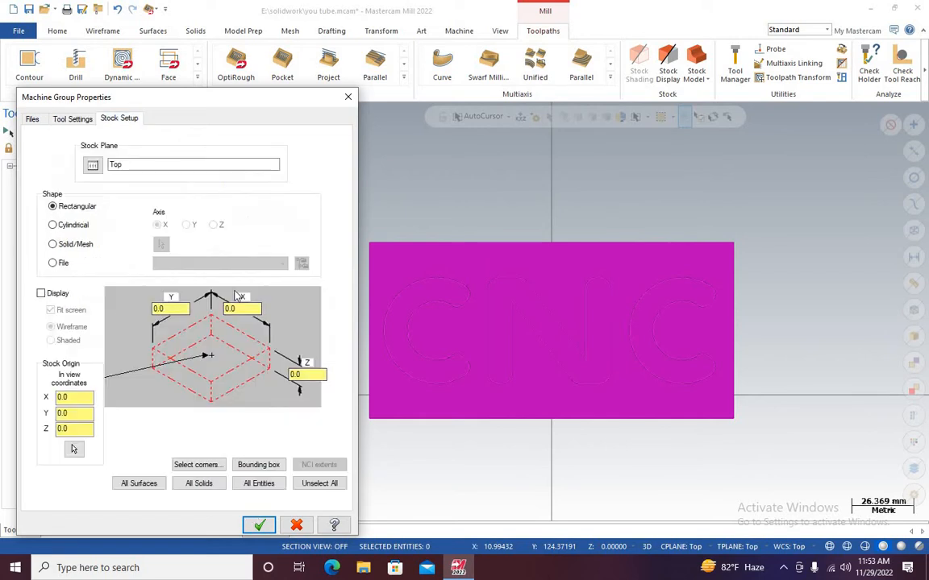
{"action": "left_click", "coordinate": [258, 465]}
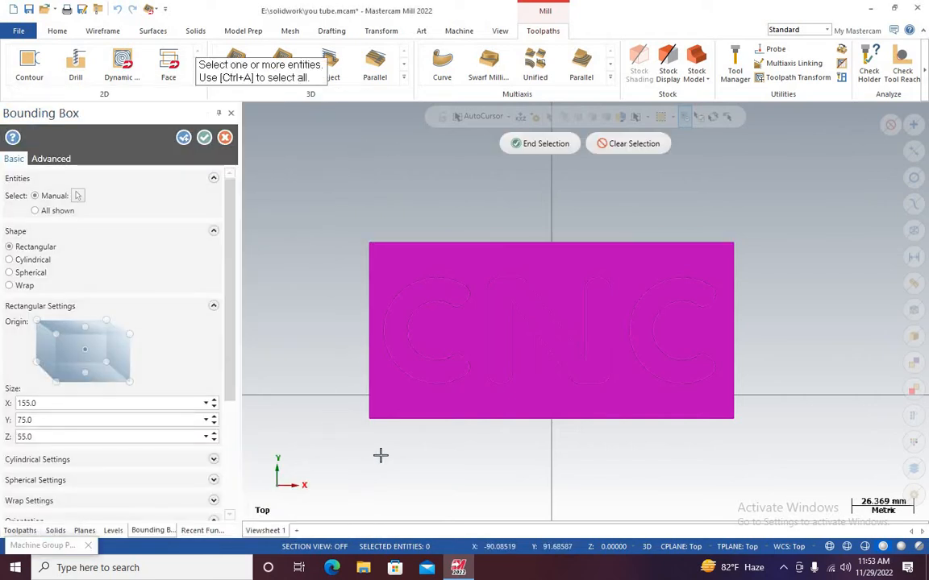
{"action": "left_click_drag", "start_coordinate": [339, 175], "coordinate": [778, 463]}
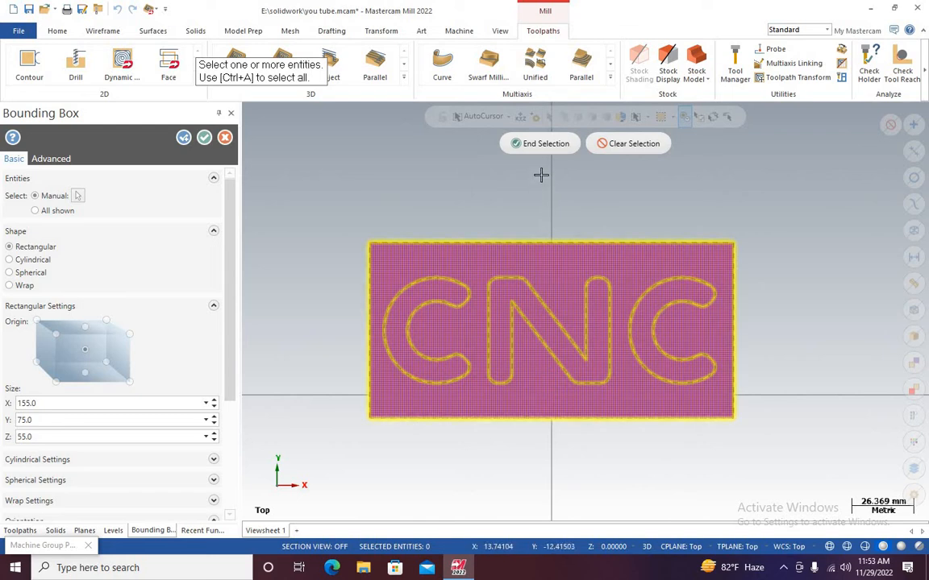
{"action": "left_click", "coordinate": [544, 143]}
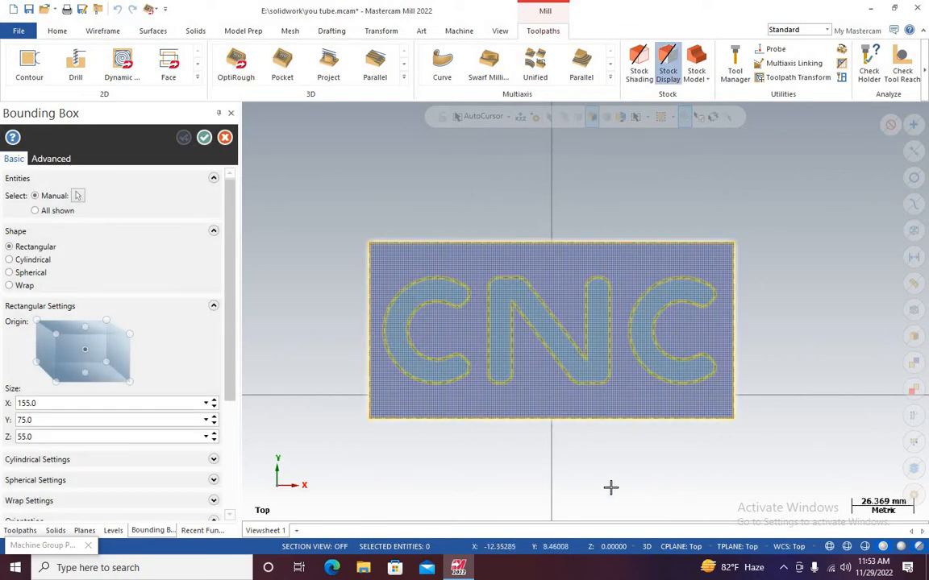
Create the bounding box with lines and arcs, corner points, center point and face center points, and use it as the displayed stock.
{"action": "mouse_move", "coordinate": [622, 443]}
{"action": "middle_mouse_down"}
{"action": "mouse_move", "coordinate": [631, 387]}
{"action": "mouse_move", "coordinate": [290, 406]}
{"action": "middle_mouse_up"}
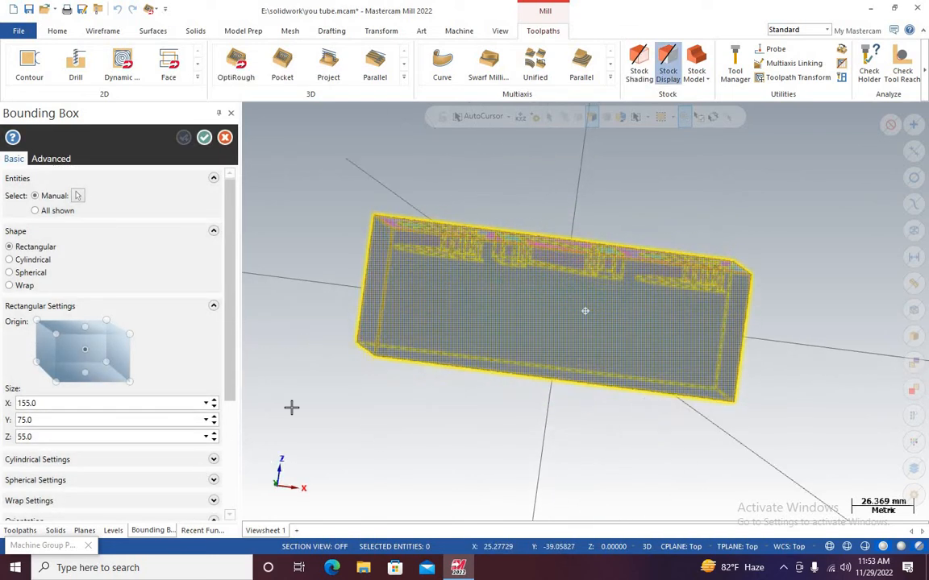
{"action": "mouse_move", "coordinate": [603, 345]}
{"action": "middle_mouse_down"}
{"action": "mouse_move", "coordinate": [618, 365]}
{"action": "mouse_move", "coordinate": [722, 414]}
{"action": "mouse_move", "coordinate": [711, 412]}
{"action": "mouse_move", "coordinate": [716, 399]}
{"action": "middle_mouse_up"}
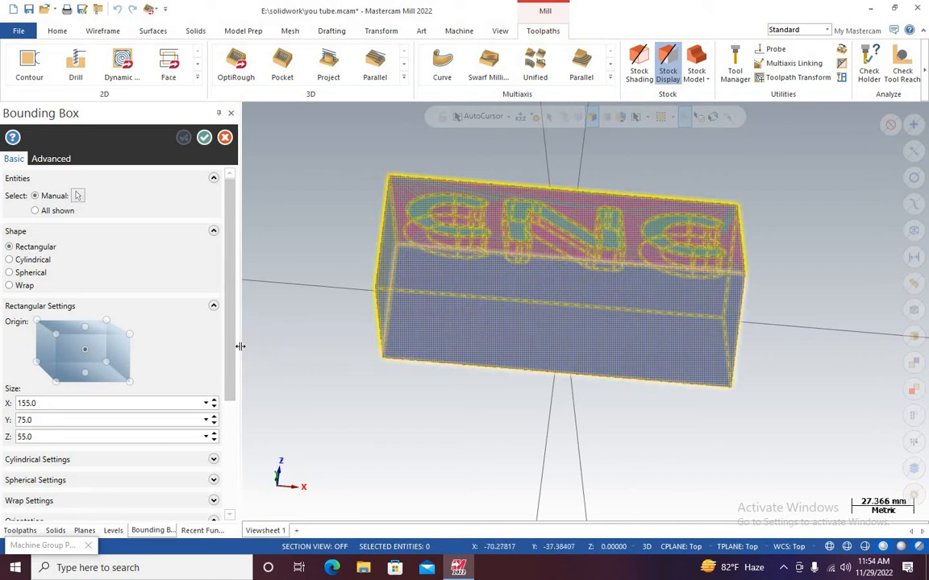
{"action": "scroll", "coordinate": [226, 380], "scroll_direction": "down", "scroll_amount": 3}
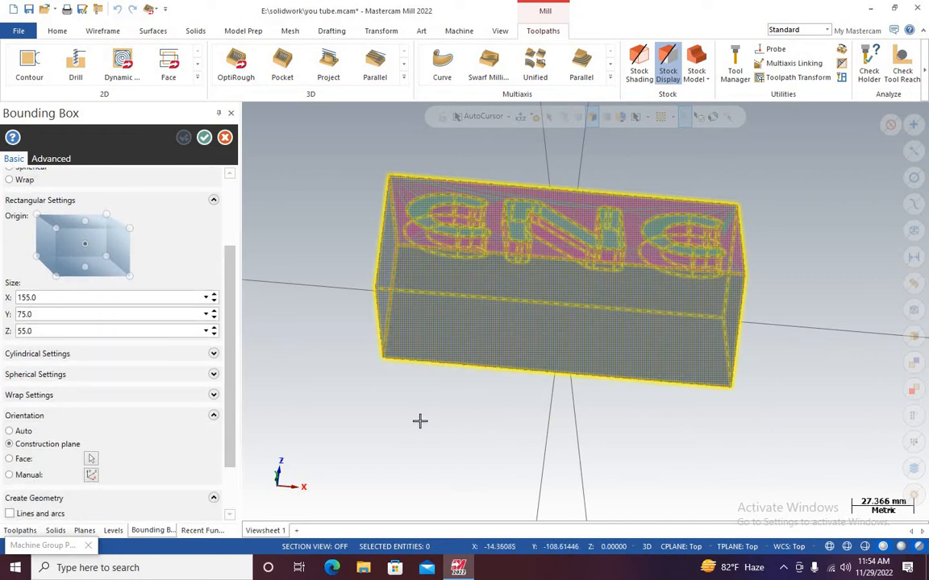
{"action": "middle_click_drag", "start_coordinate": [652, 401], "coordinate": [486, 431]}
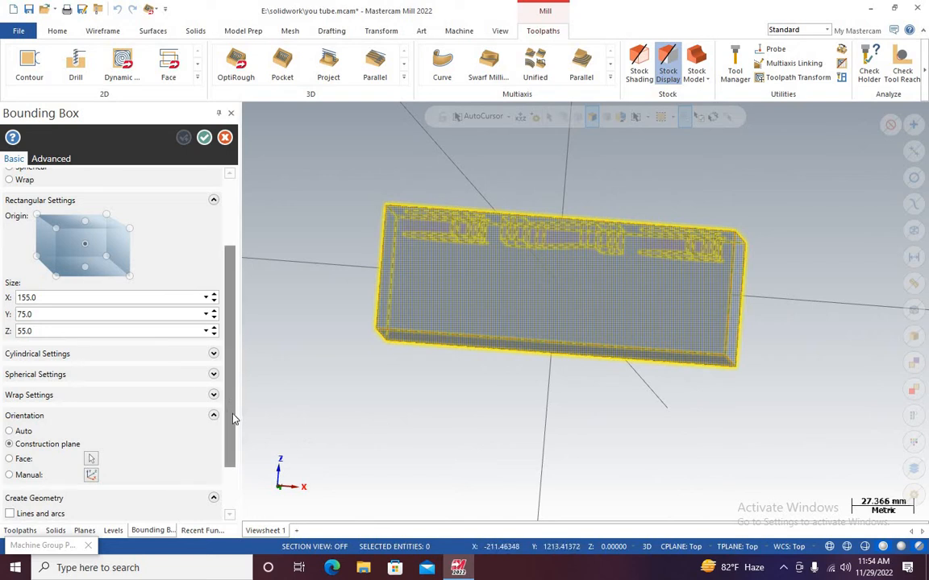
{"action": "scroll", "coordinate": [233, 416], "scroll_direction": "down", "scroll_amount": 2}
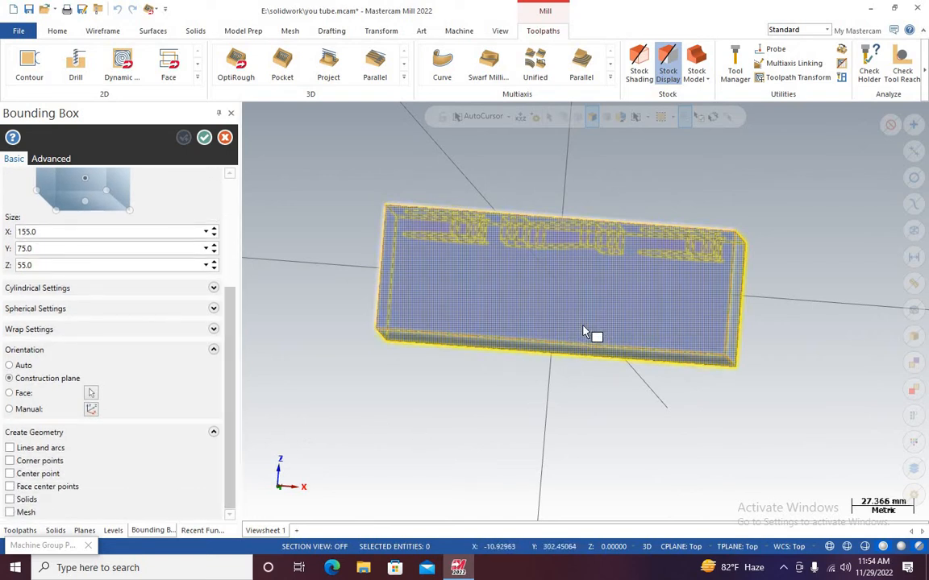
{"action": "scroll", "coordinate": [592, 335], "scroll_direction": "up", "scroll_amount": 1}
{"action": "scroll", "coordinate": [600, 274], "scroll_direction": "down", "scroll_amount": 2}
{"action": "middle_click_drag", "start_coordinate": [596, 279], "coordinate": [549, 311]}
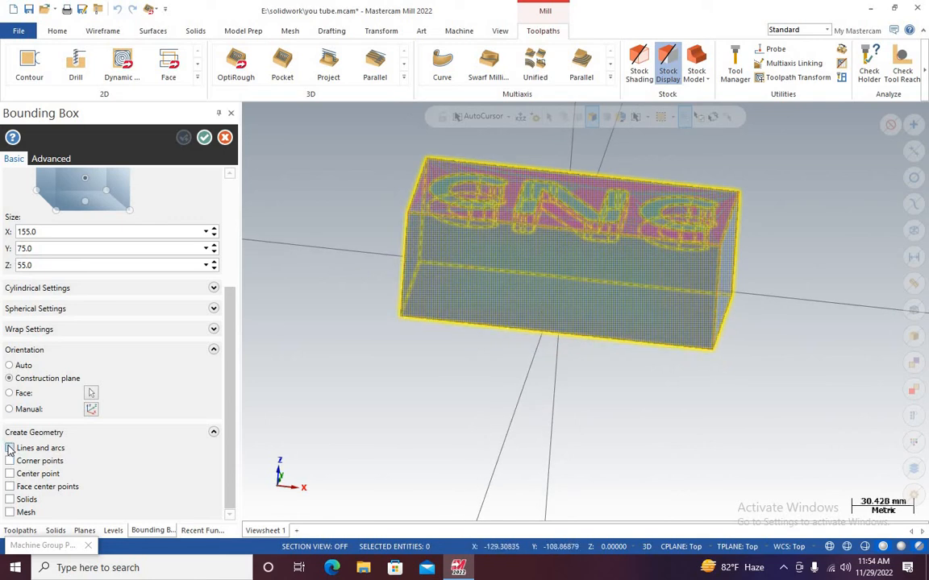
{"action": "left_click", "coordinate": [9, 487]}
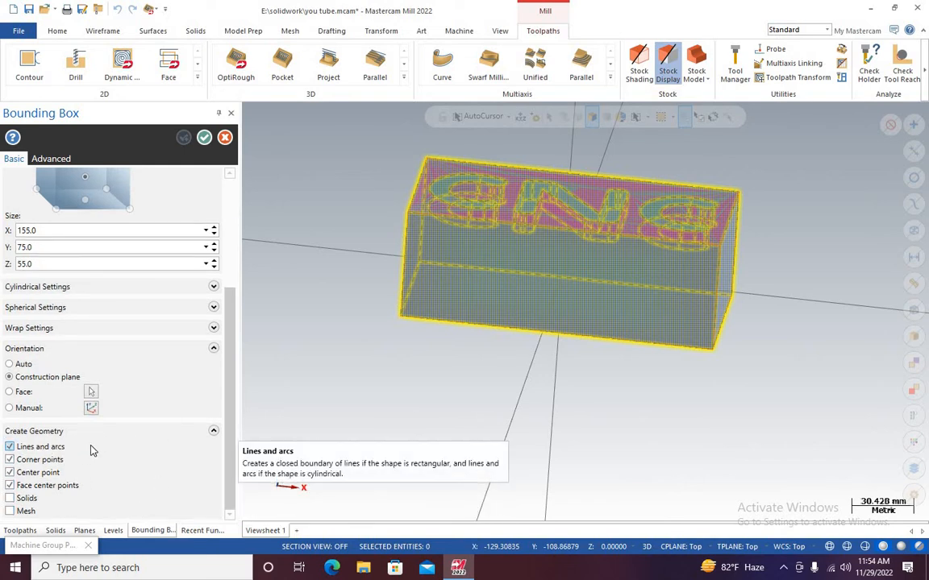
{"action": "scroll", "coordinate": [89, 448], "scroll_direction": "up", "scroll_amount": 3}
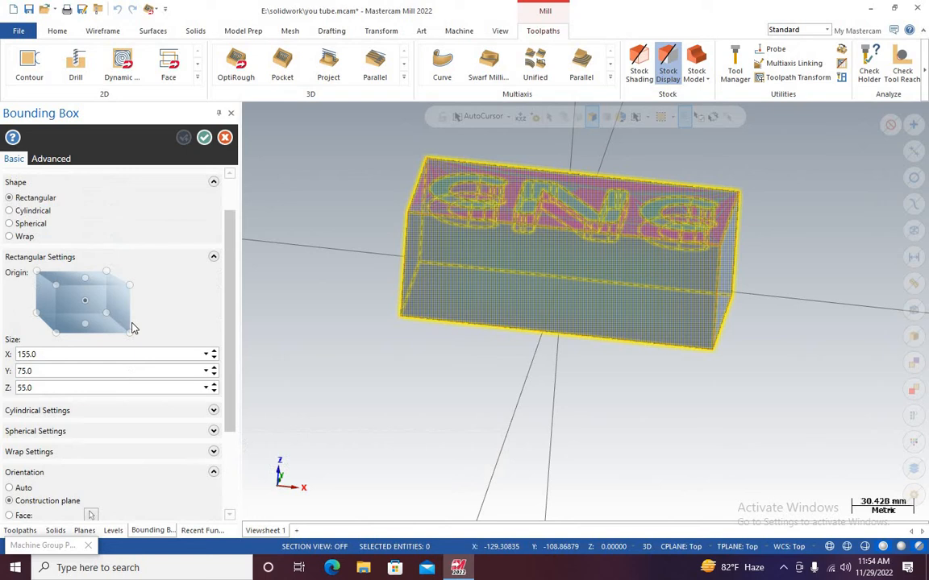
{"action": "left_click", "coordinate": [205, 138]}
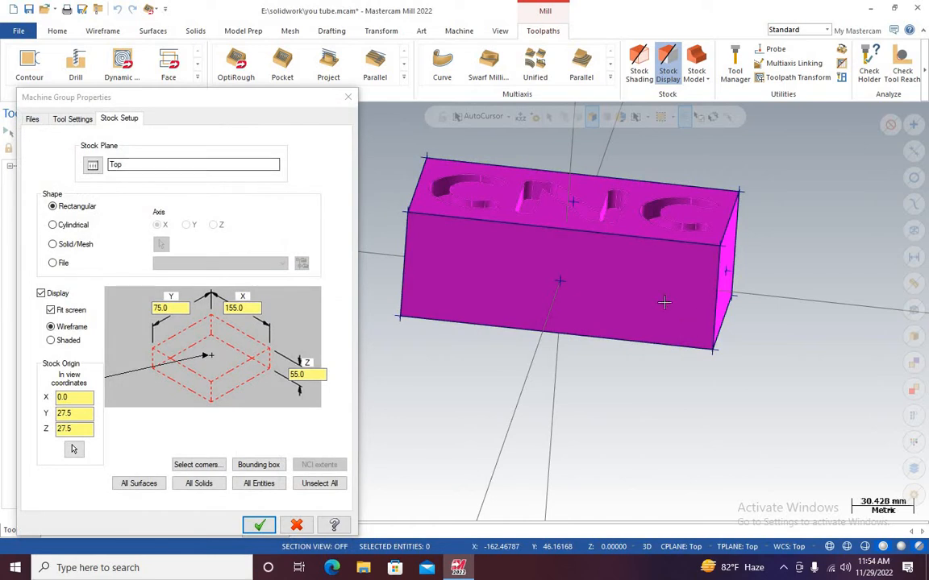
{"action": "left_click", "coordinate": [297, 525]}
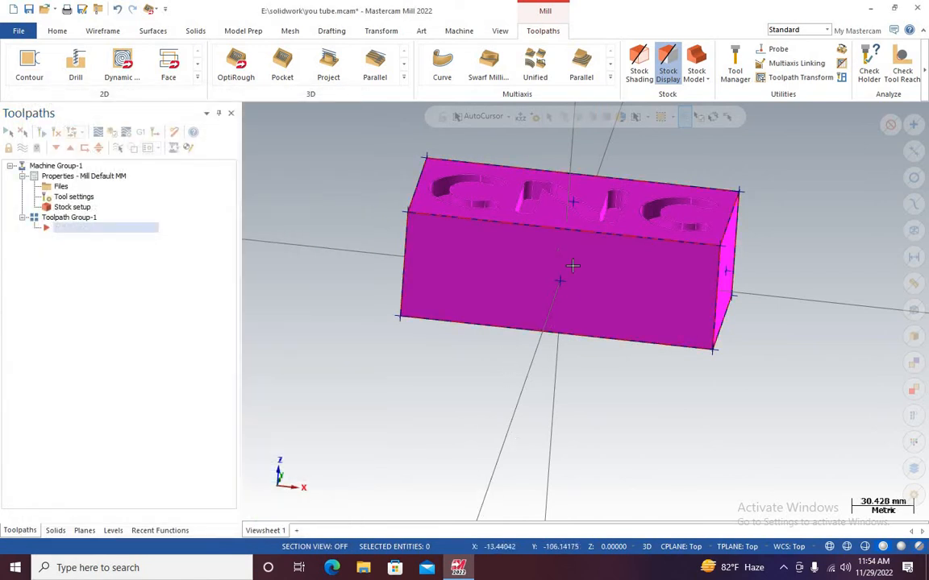
Inspect the block with its stock outline and created points from several angles.
{"action": "scroll", "coordinate": [566, 335], "scroll_direction": "up", "scroll_amount": 3}
{"action": "scroll", "coordinate": [567, 329], "scroll_direction": "down", "scroll_amount": 3}
{"action": "middle_click_drag", "start_coordinate": [567, 315], "coordinate": [597, 220]}
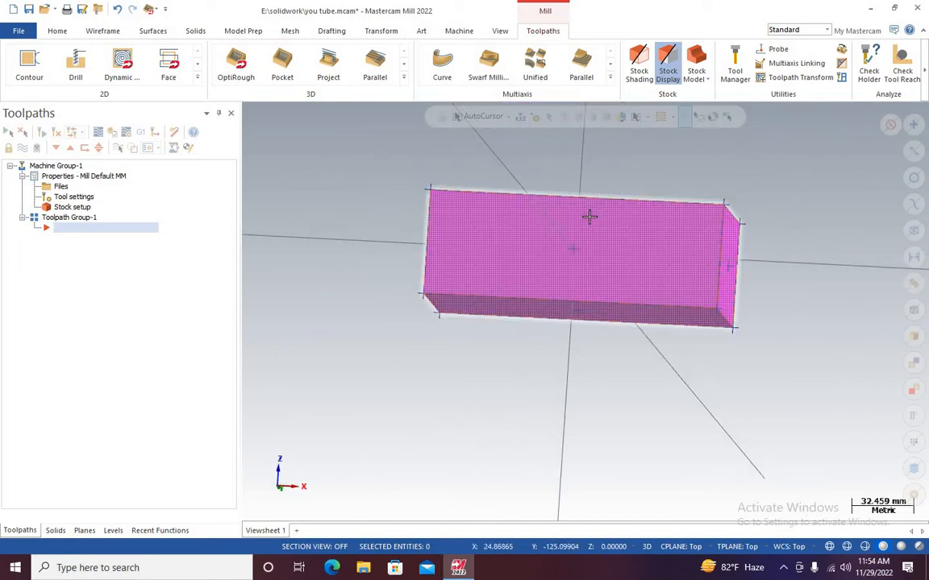
{"action": "scroll", "coordinate": [505, 366], "scroll_direction": "down", "scroll_amount": 4}
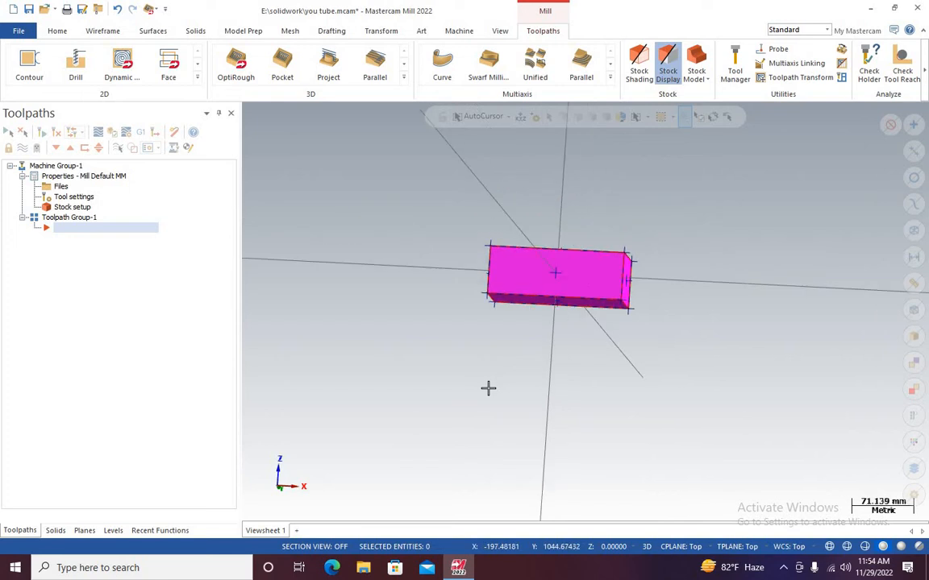
{"action": "scroll", "coordinate": [489, 388], "scroll_direction": "down", "scroll_amount": 3}
{"action": "scroll", "coordinate": [528, 347], "scroll_direction": "up", "scroll_amount": 4}
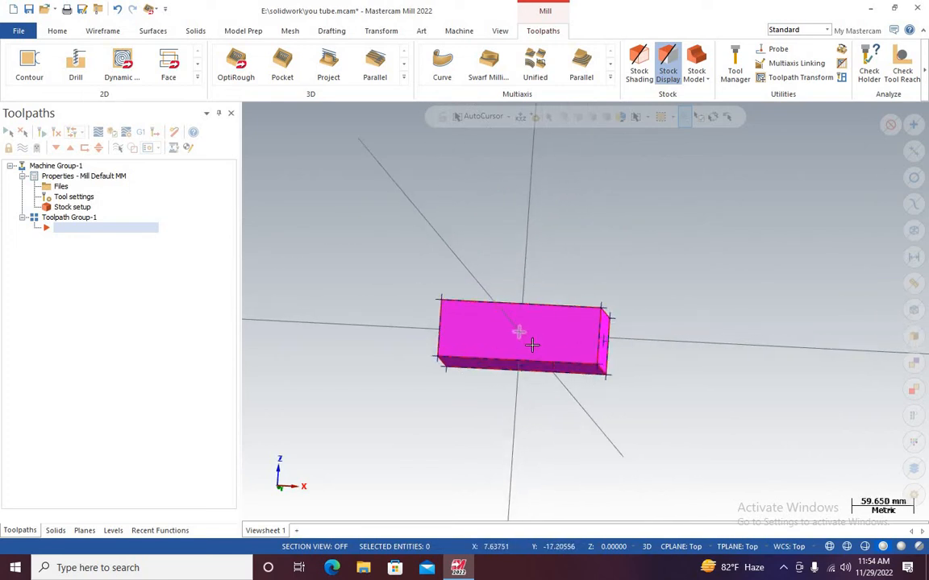
{"action": "mouse_move", "coordinate": [531, 345]}
{"action": "middle_mouse_down"}
{"action": "mouse_move", "coordinate": [545, 331]}
{"action": "mouse_move", "coordinate": [538, 326]}
{"action": "middle_mouse_up"}
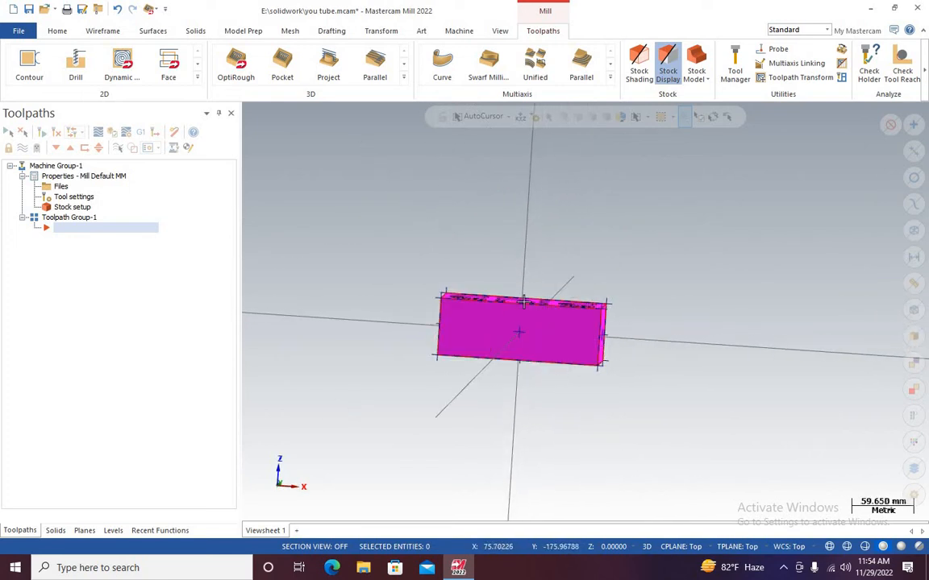
{"action": "middle_click_drag", "start_coordinate": [539, 329], "coordinate": [537, 319]}
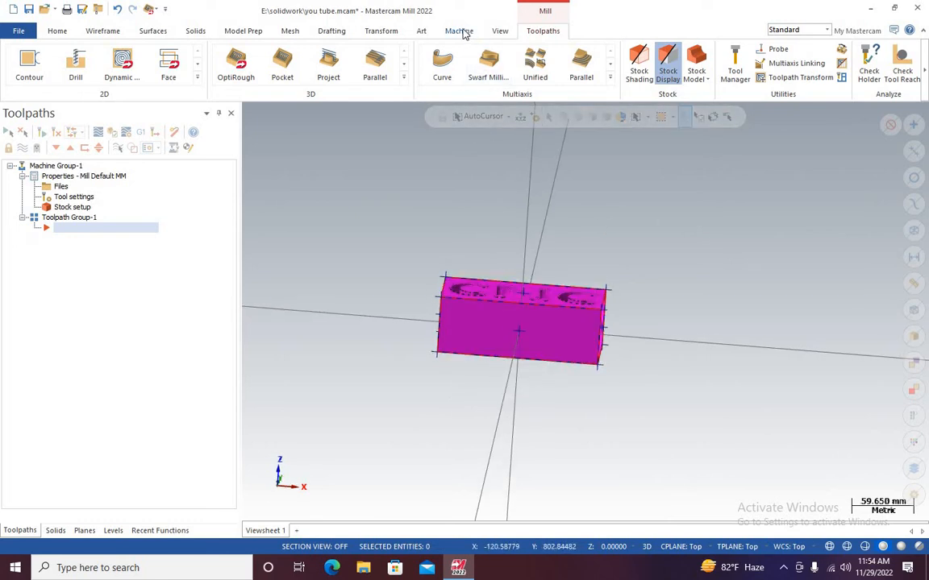
Move all geometry to the origin, using the center point of the lettered top face as the reference point.
{"action": "left_click", "coordinate": [381, 31]}
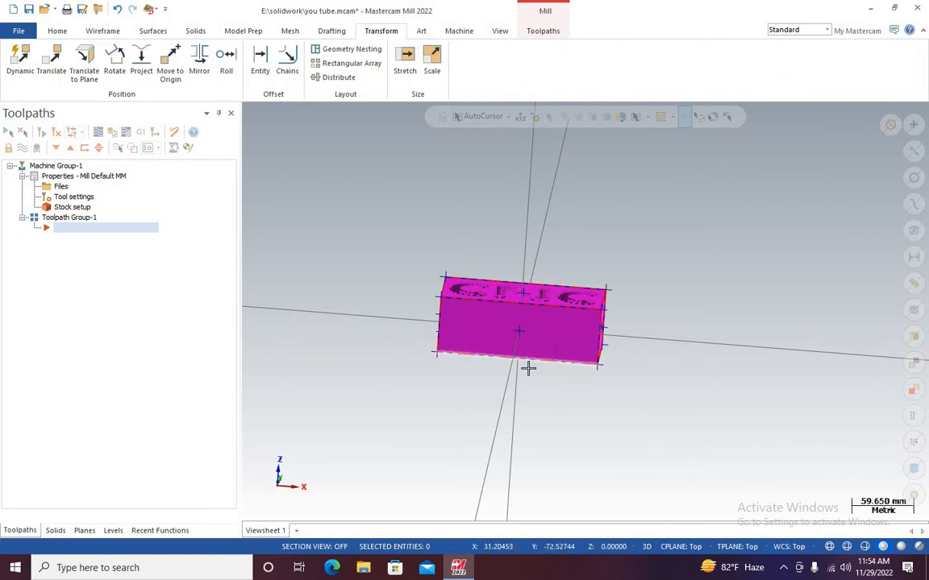
{"action": "scroll", "coordinate": [542, 289], "scroll_direction": "down", "scroll_amount": 1}
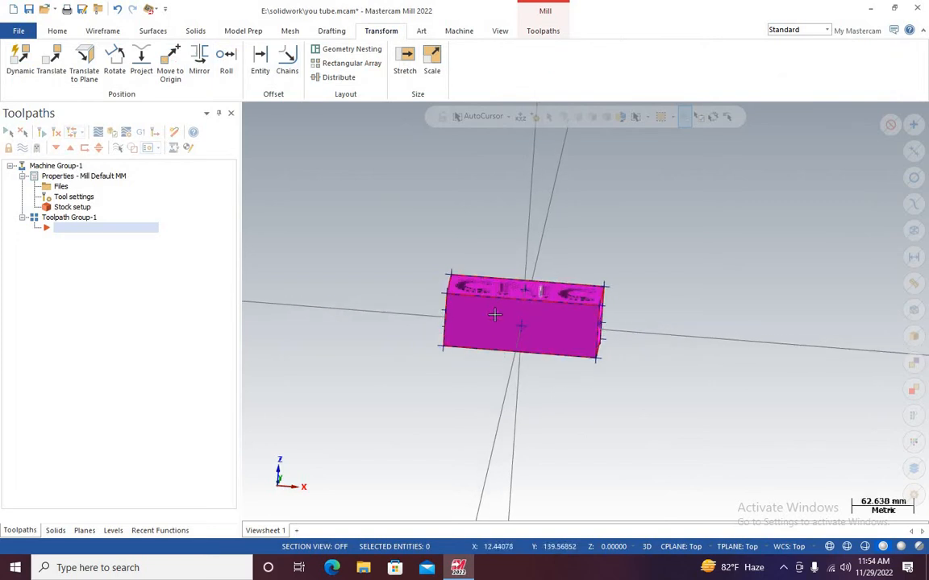
{"action": "scroll", "coordinate": [494, 315], "scroll_direction": "up", "scroll_amount": 6}
{"action": "middle_click_drag", "start_coordinate": [490, 329], "coordinate": [494, 317]}
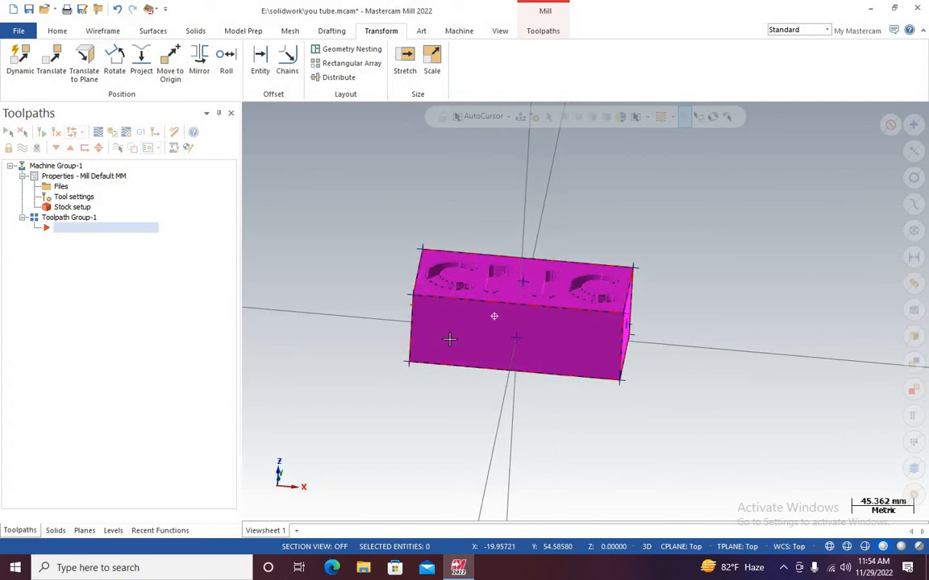
{"action": "left_click", "coordinate": [169, 73]}
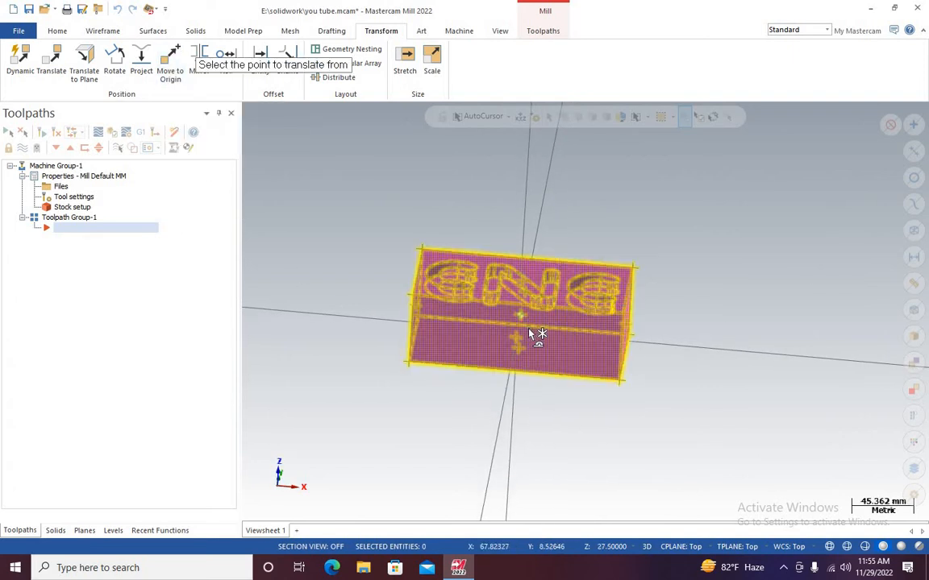
{"action": "scroll", "coordinate": [535, 335], "scroll_direction": "down", "scroll_amount": 2}
{"action": "scroll", "coordinate": [639, 337], "scroll_direction": "up", "scroll_amount": 4}
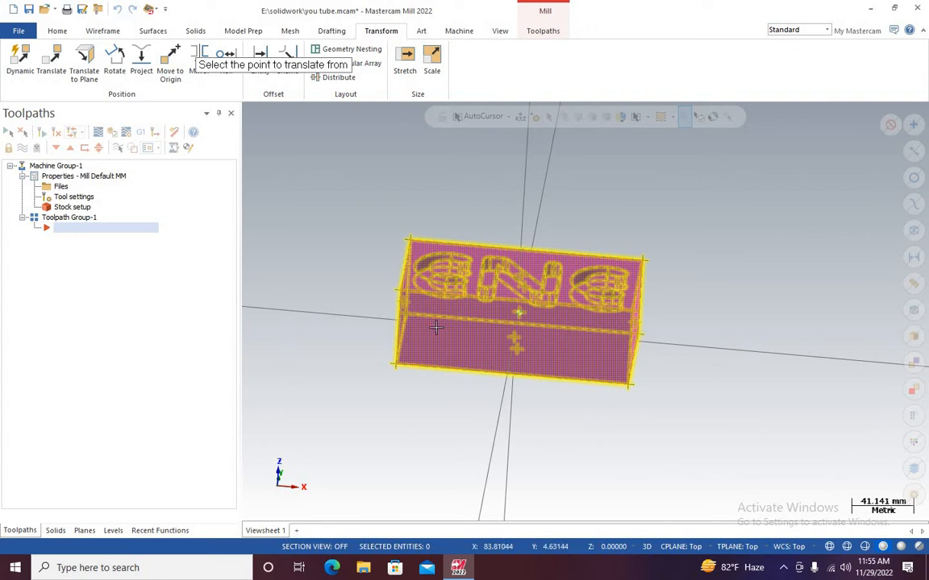
{"action": "scroll", "coordinate": [536, 298], "scroll_direction": "up", "scroll_amount": 10}
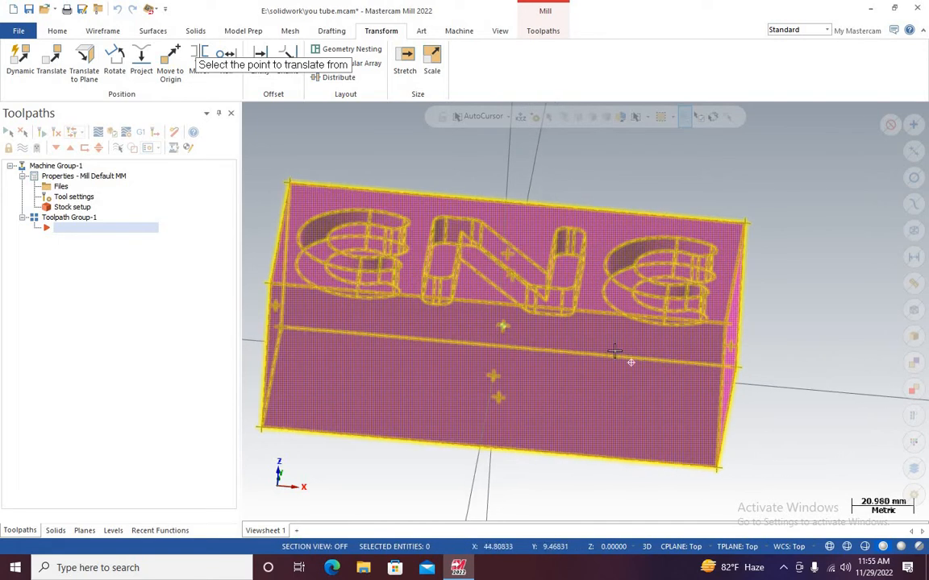
{"action": "middle_click_drag", "start_coordinate": [614, 351], "coordinate": [571, 308]}
{"action": "left_click", "coordinate": [525, 275]}
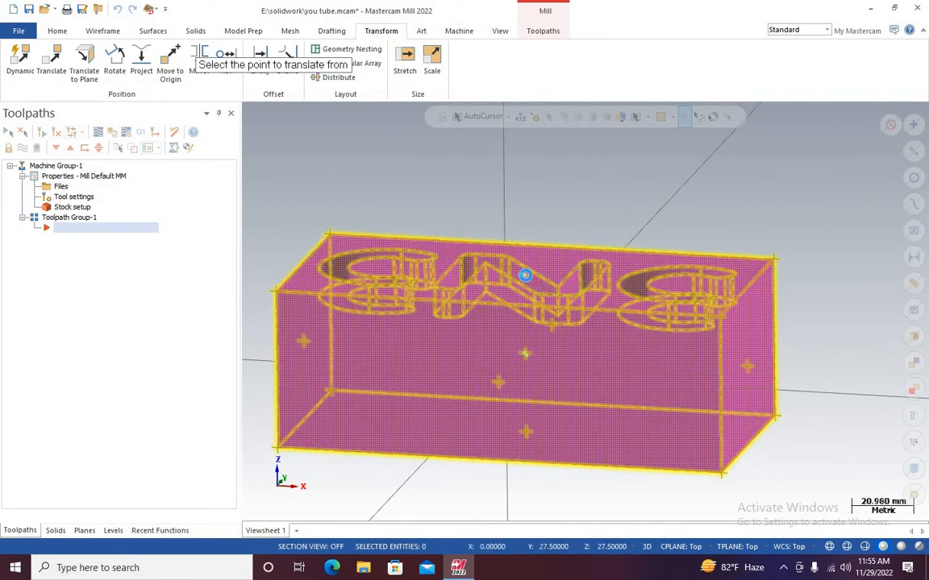
Refit the machine group's rectangular stock to all entities so it encloses the moved block.
{"action": "scroll", "coordinate": [506, 375], "scroll_direction": "up", "scroll_amount": 5}
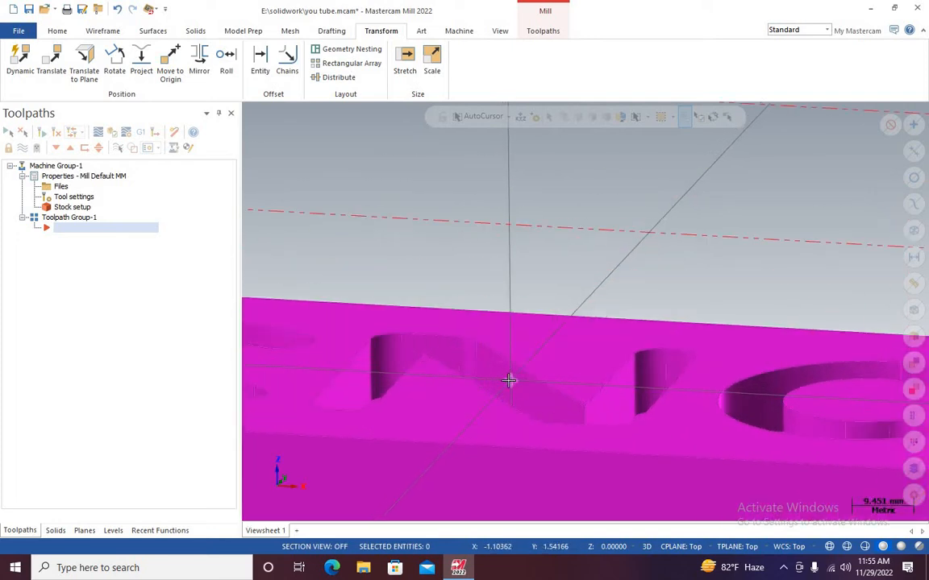
{"action": "scroll", "coordinate": [511, 385], "scroll_direction": "down", "scroll_amount": 15}
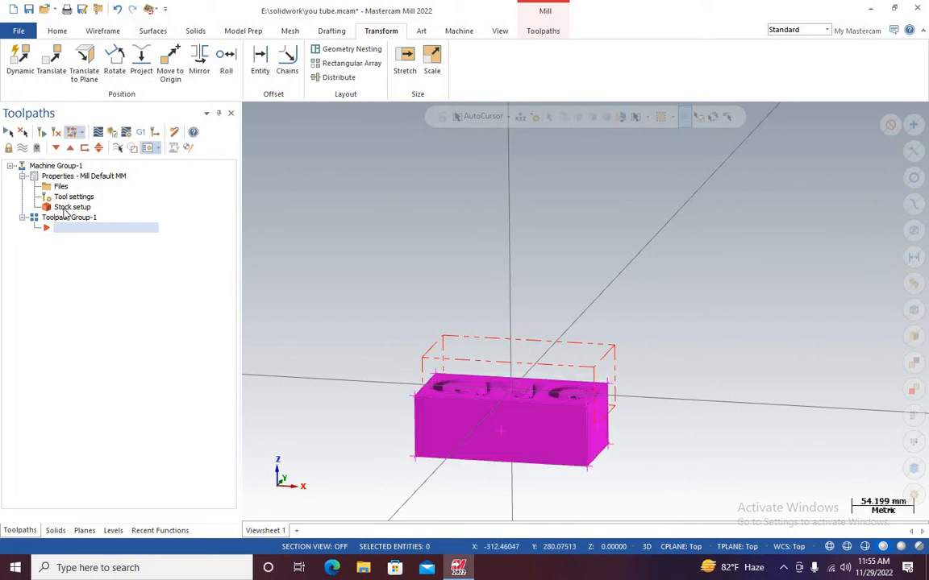
{"action": "left_click", "coordinate": [68, 208]}
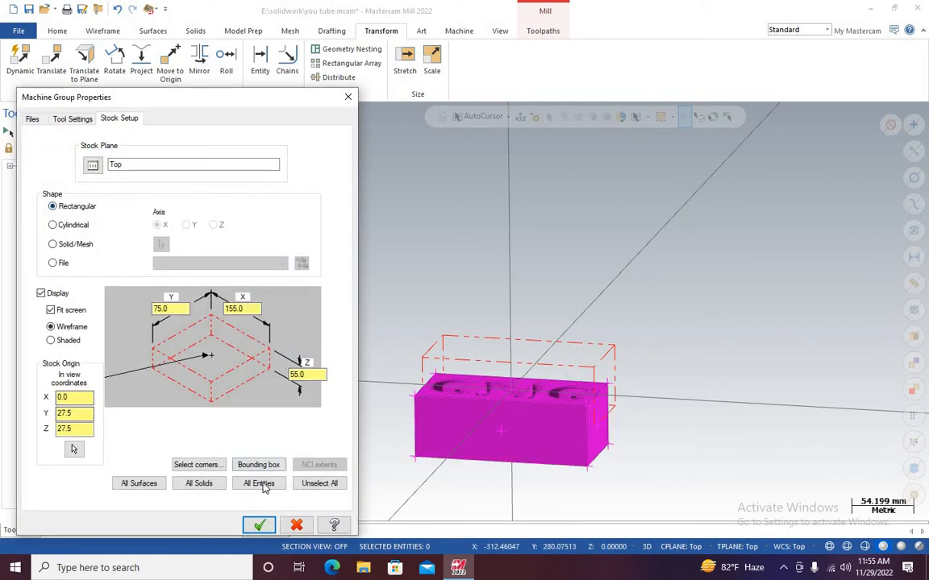
{"action": "left_click", "coordinate": [259, 484]}
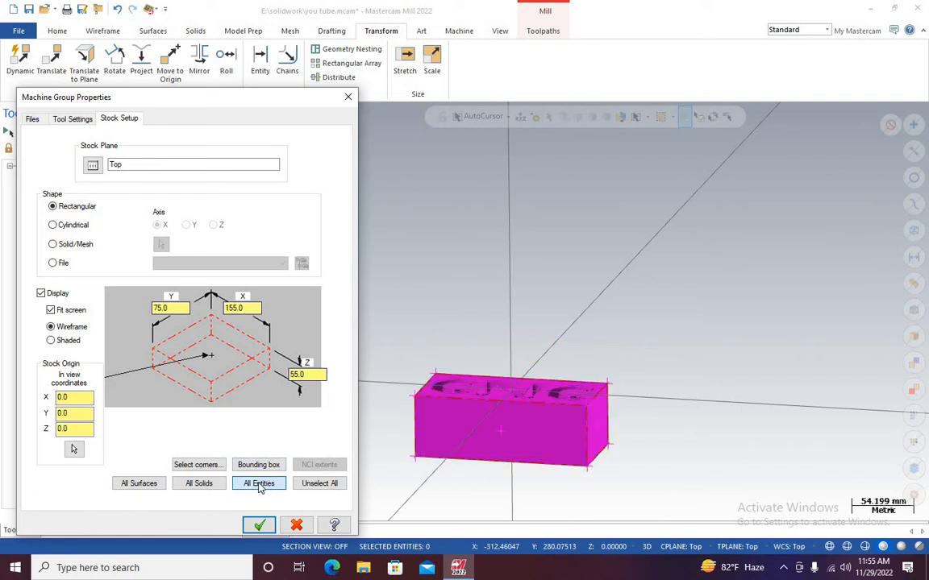
{"action": "left_click", "coordinate": [258, 525]}
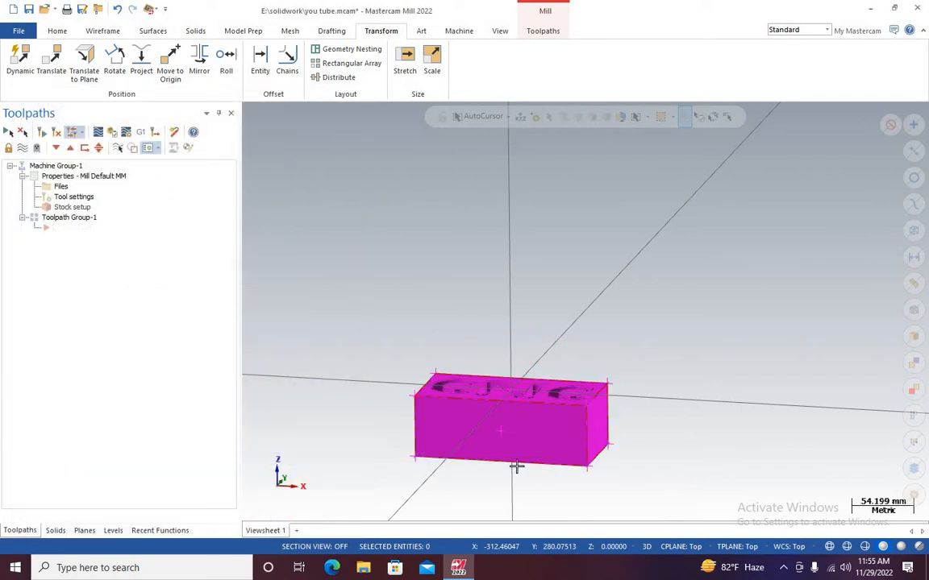
{"action": "mouse_move", "coordinate": [521, 436]}
{"action": "middle_mouse_down"}
{"action": "mouse_move", "coordinate": [566, 470]}
{"action": "mouse_move", "coordinate": [520, 475]}
{"action": "mouse_move", "coordinate": [542, 380]}
{"action": "mouse_move", "coordinate": [580, 408]}
{"action": "middle_mouse_up"}
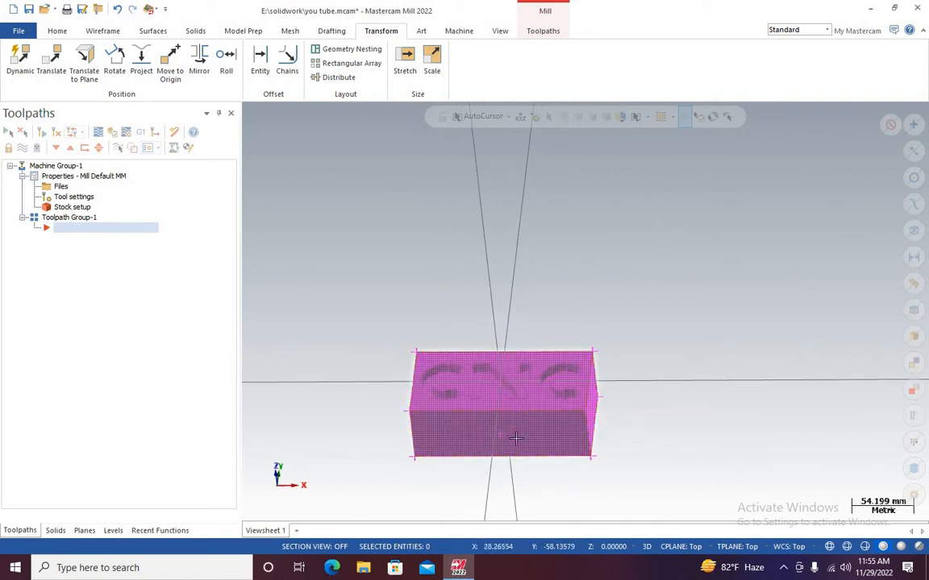
Start a 2D pocket toolpath on the wireframe outlines of the letters C, N and C, and open its tool settings.
{"action": "left_click", "coordinate": [544, 32]}
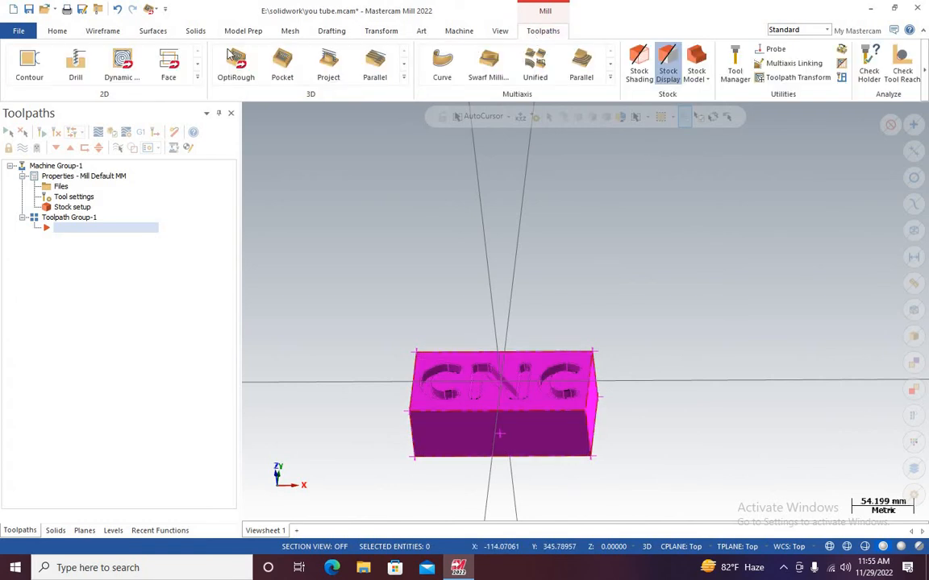
{"action": "left_click", "coordinate": [196, 77]}
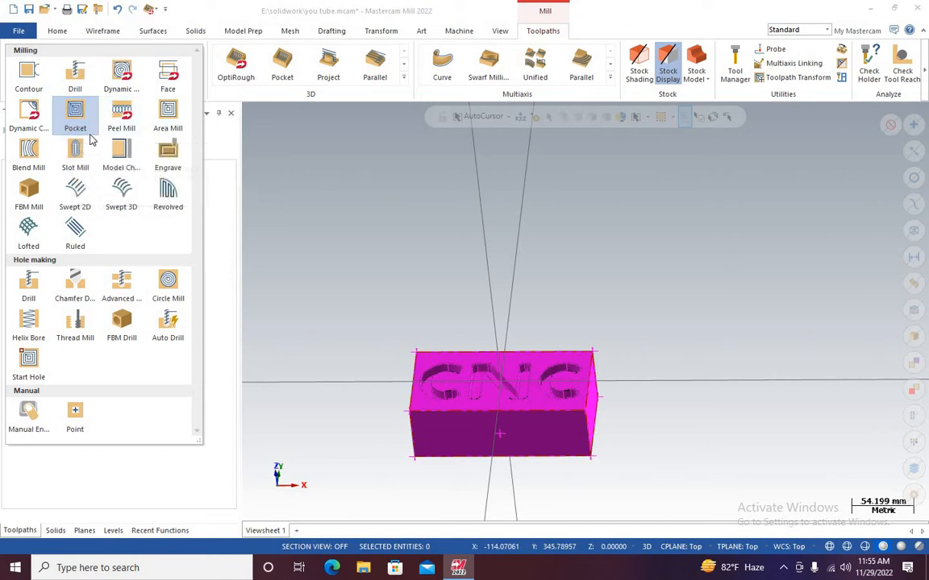
{"action": "left_click", "coordinate": [75, 117]}
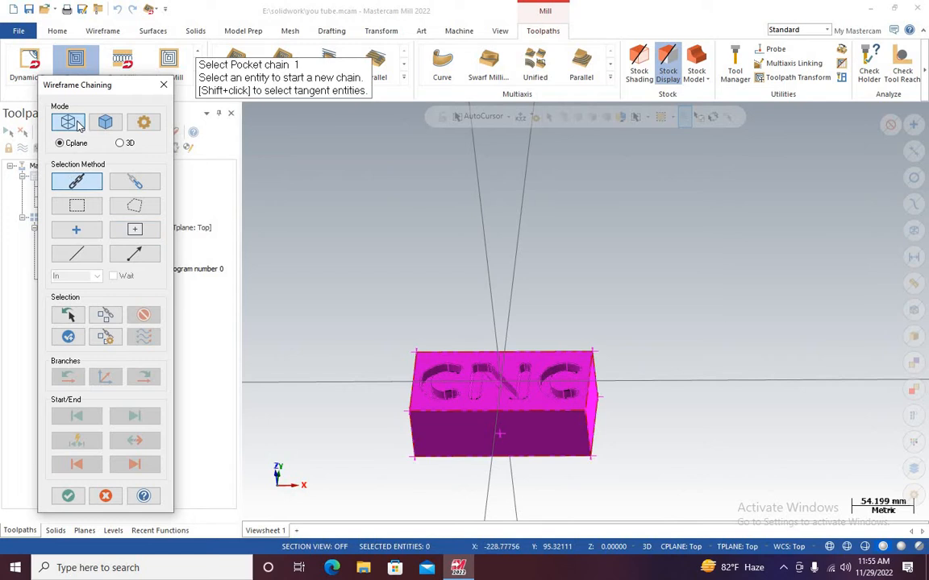
{"action": "left_click", "coordinate": [437, 369]}
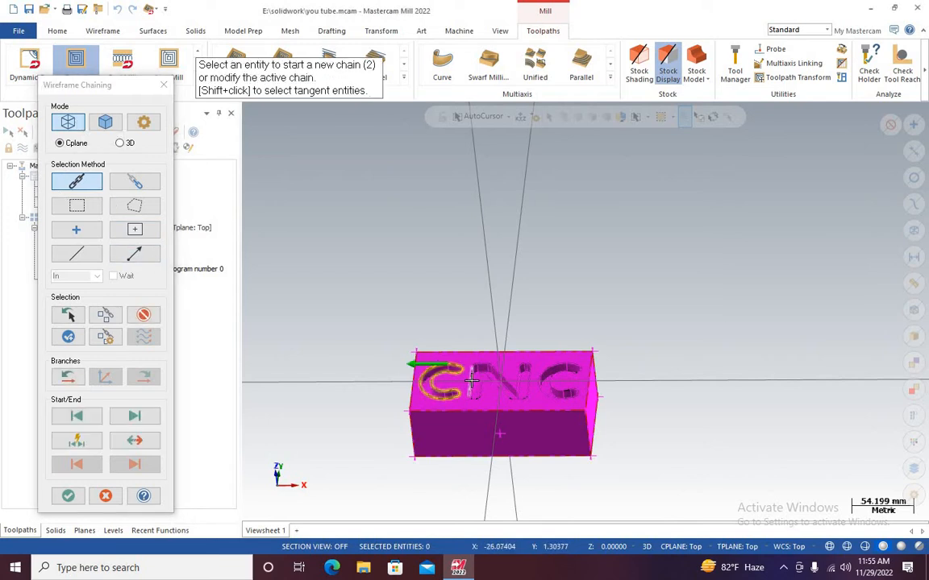
{"action": "left_click", "coordinate": [471, 381]}
{"action": "left_click", "coordinate": [543, 379]}
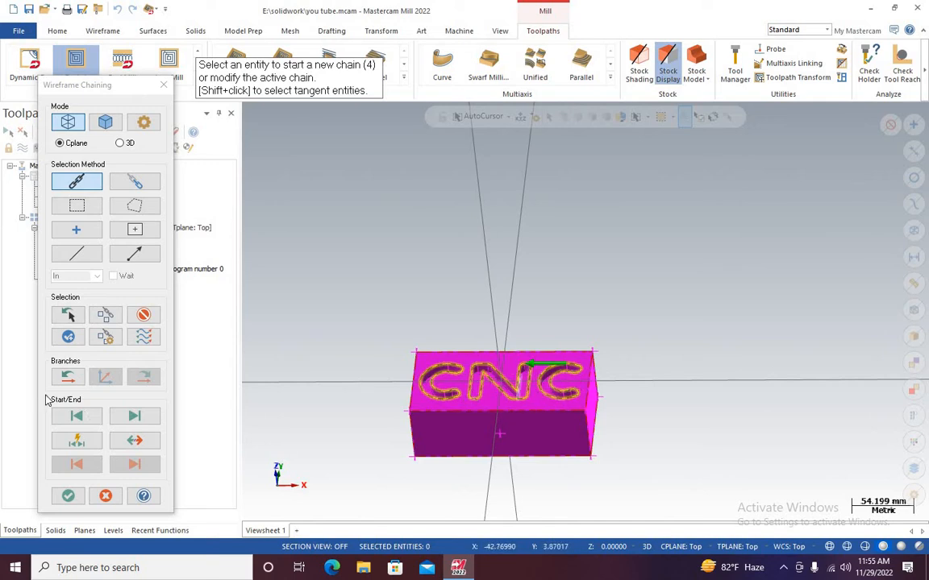
{"action": "left_click", "coordinate": [68, 497]}
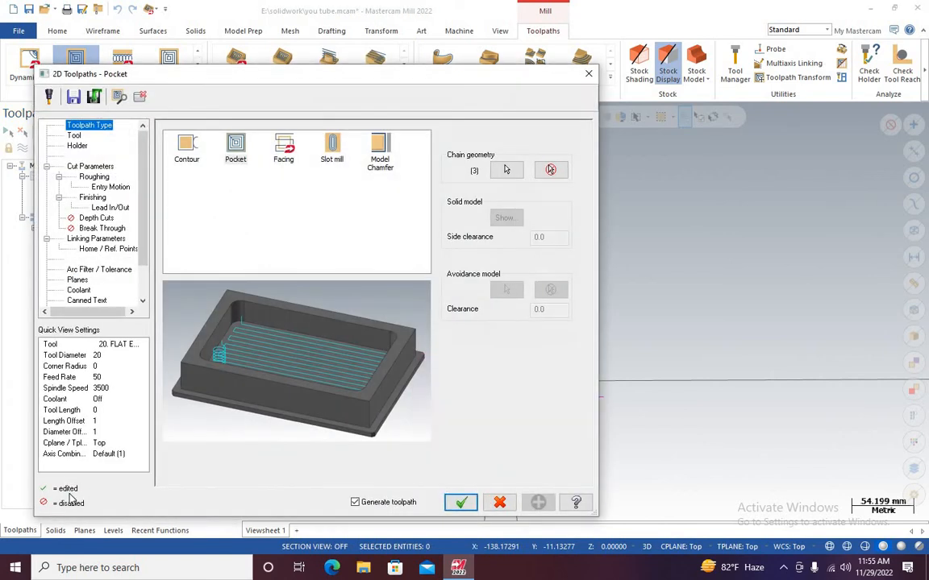
{"action": "left_click", "coordinate": [74, 135]}
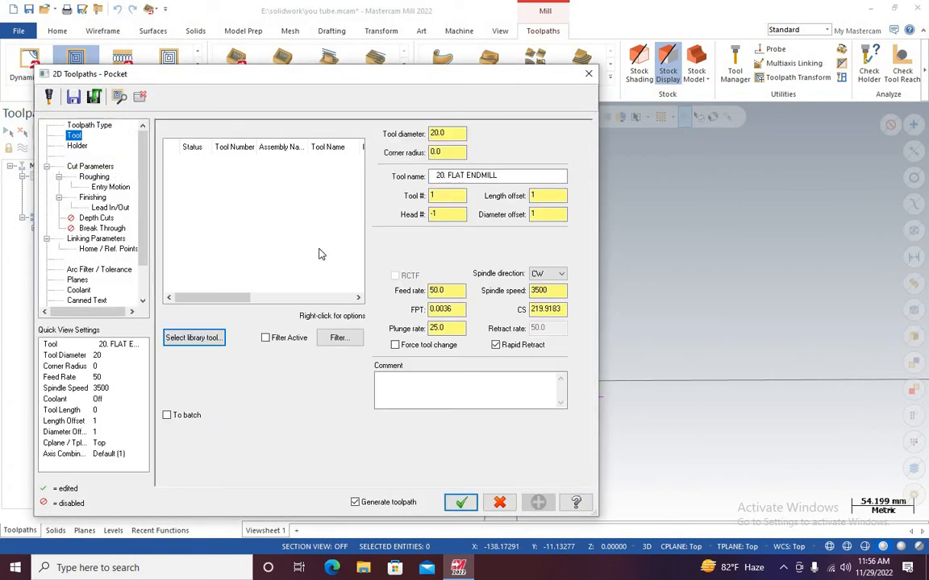
{"action": "right_click", "coordinate": [248, 195]}
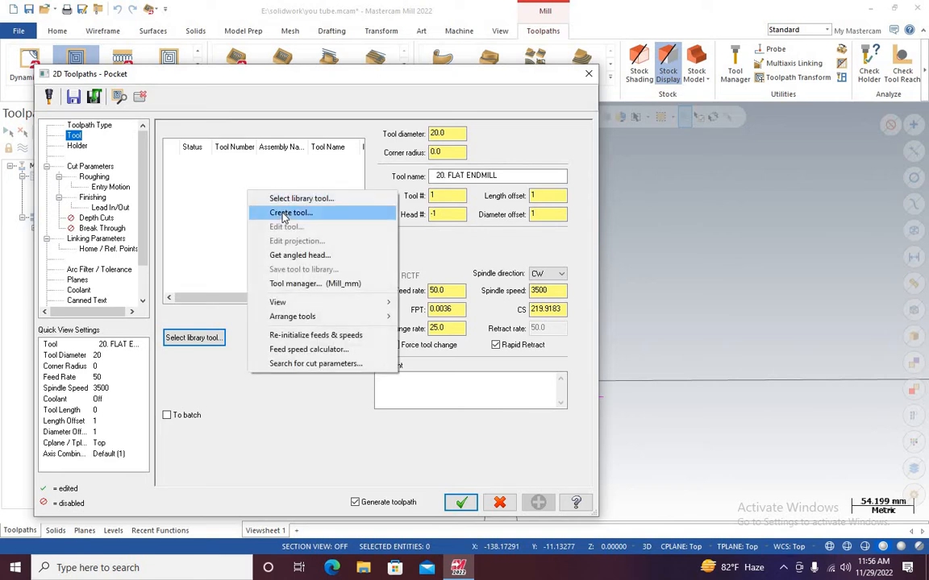
{"action": "left_click", "coordinate": [214, 194]}
{"action": "right_click", "coordinate": [215, 195]}
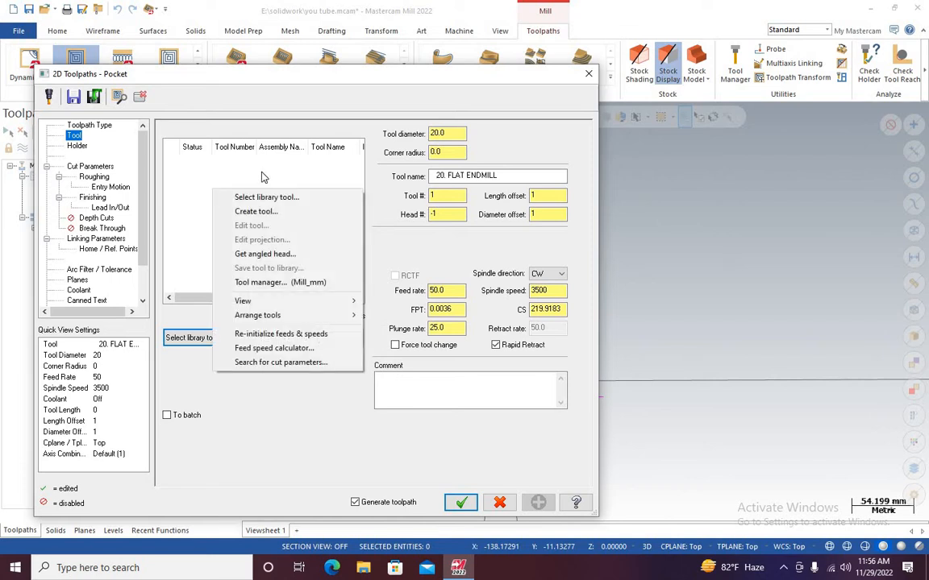
{"action": "left_click", "coordinate": [201, 344]}
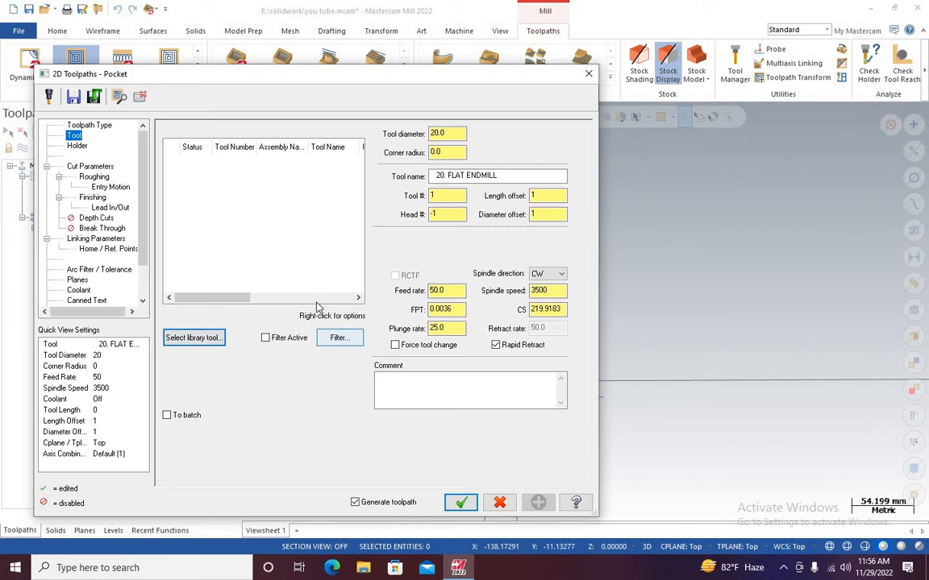
Create a new flat endmill with a cutting diameter of 8 mm for the pocket toolpath.
{"action": "right_click", "coordinate": [217, 190]}
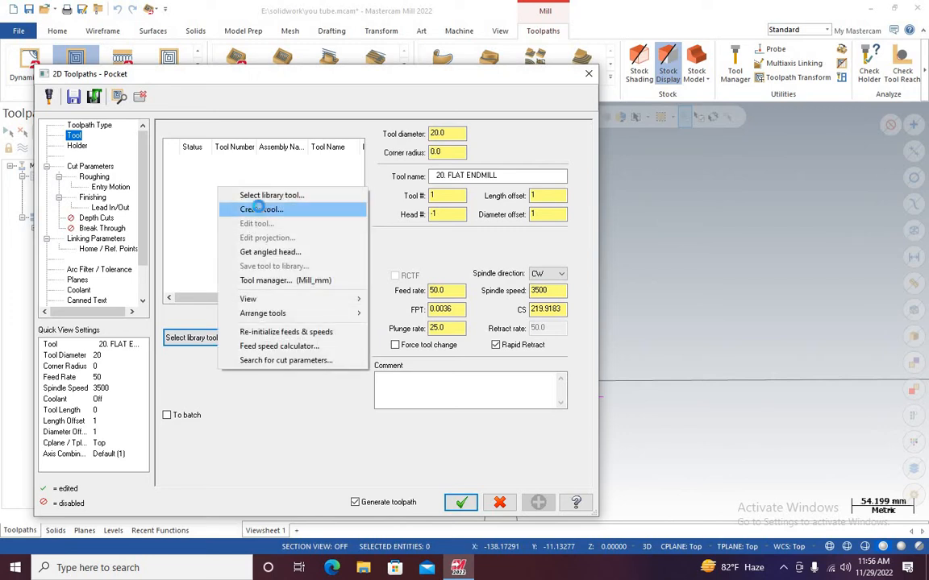
{"action": "left_click", "coordinate": [258, 210]}
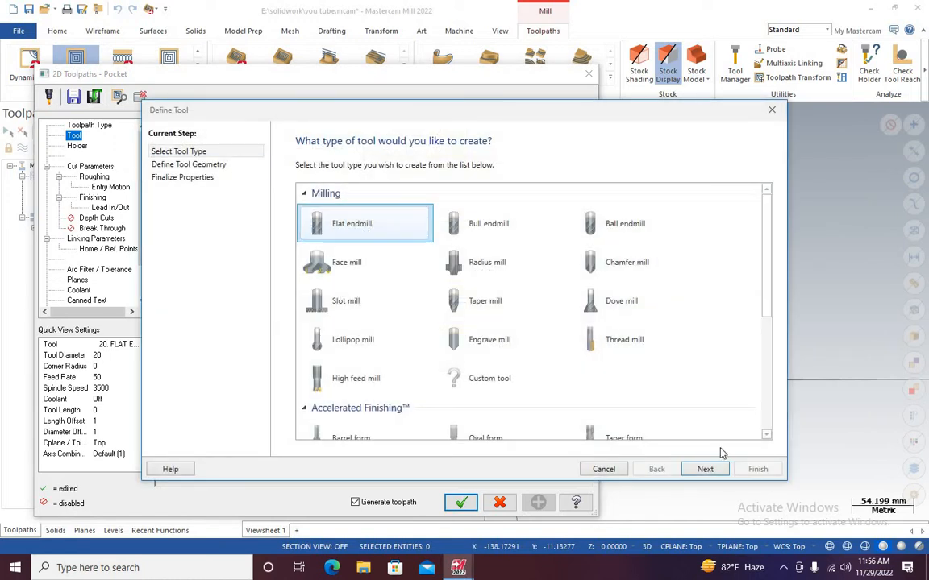
{"action": "left_click", "coordinate": [706, 471]}
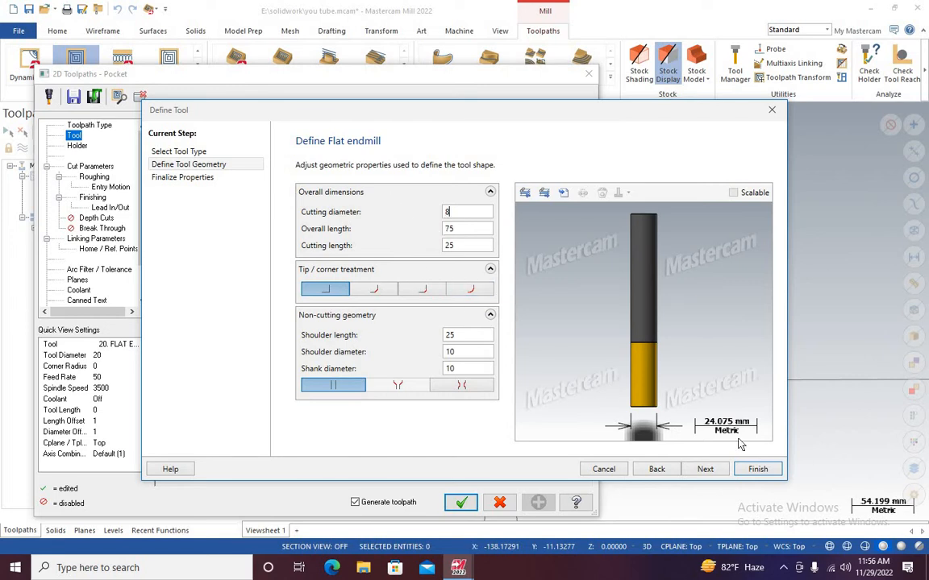
{"action": "left_click", "coordinate": [762, 469]}
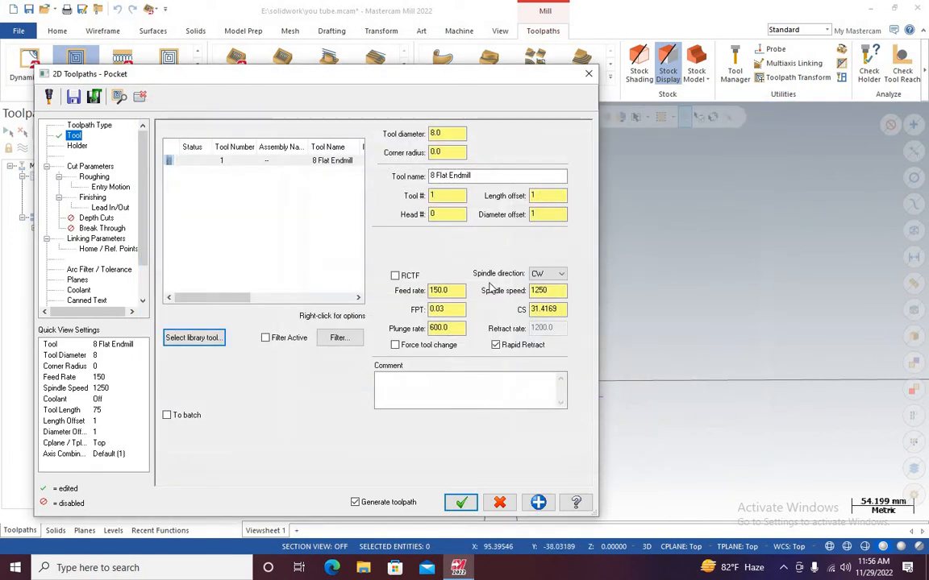
Set the endmill's feed rate to 1200 and spindle speed to 3200, and apply the tool settings.
{"action": "left_click_drag", "start_coordinate": [458, 290], "coordinate": [395, 295]}
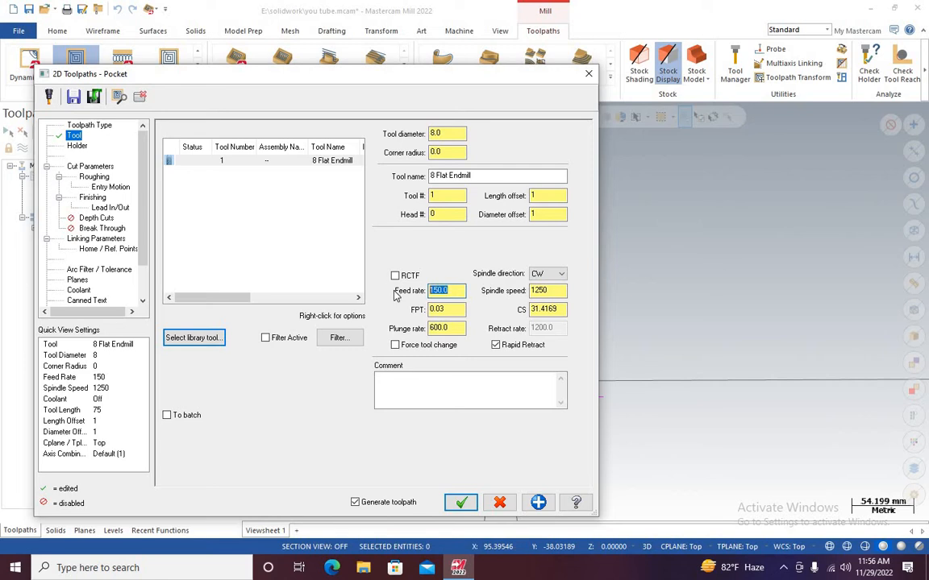
{"action": "type", "text": "1200"}
{"action": "left_click_drag", "start_coordinate": [556, 290], "coordinate": [482, 295]}
{"action": "type", "text": "32"}
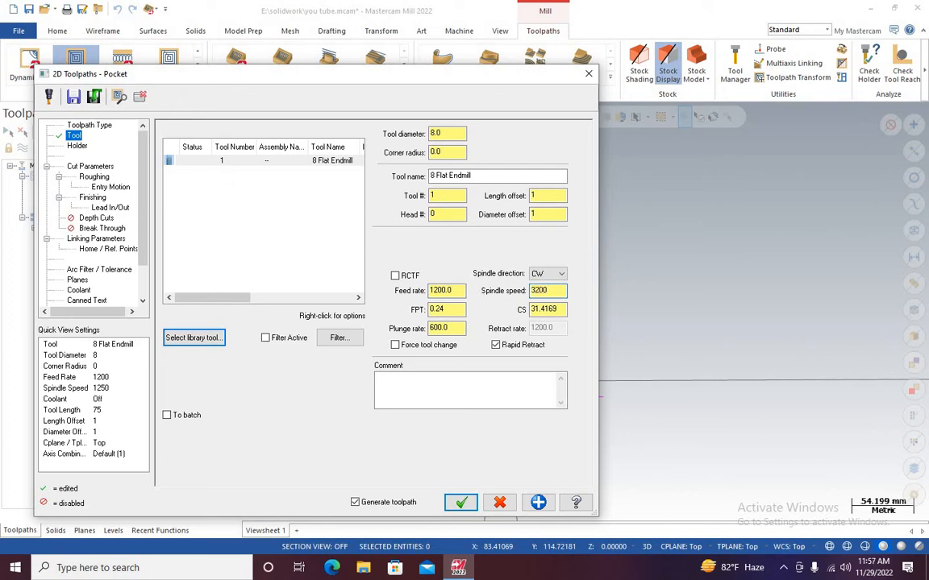
{"action": "key", "text": "Return"}
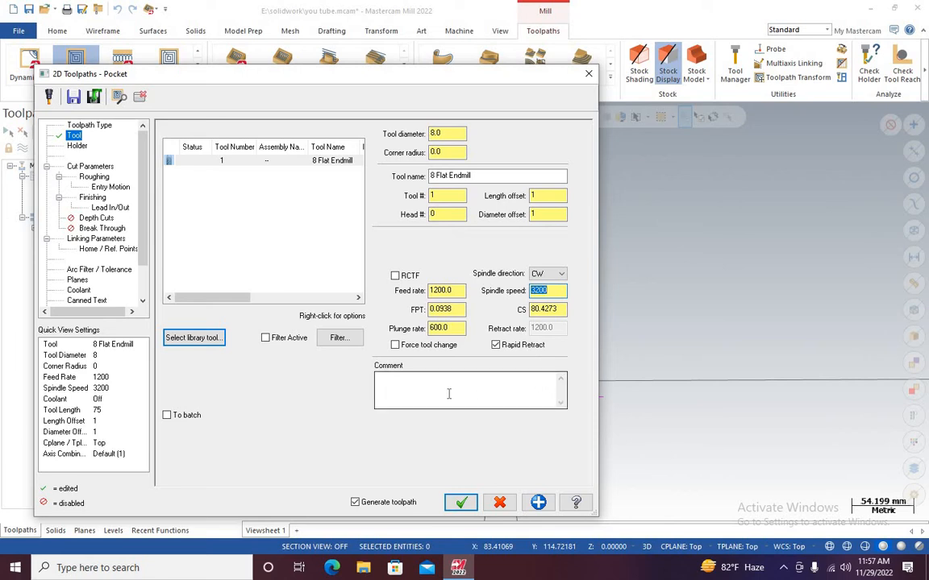
{"action": "left_click", "coordinate": [539, 503]}
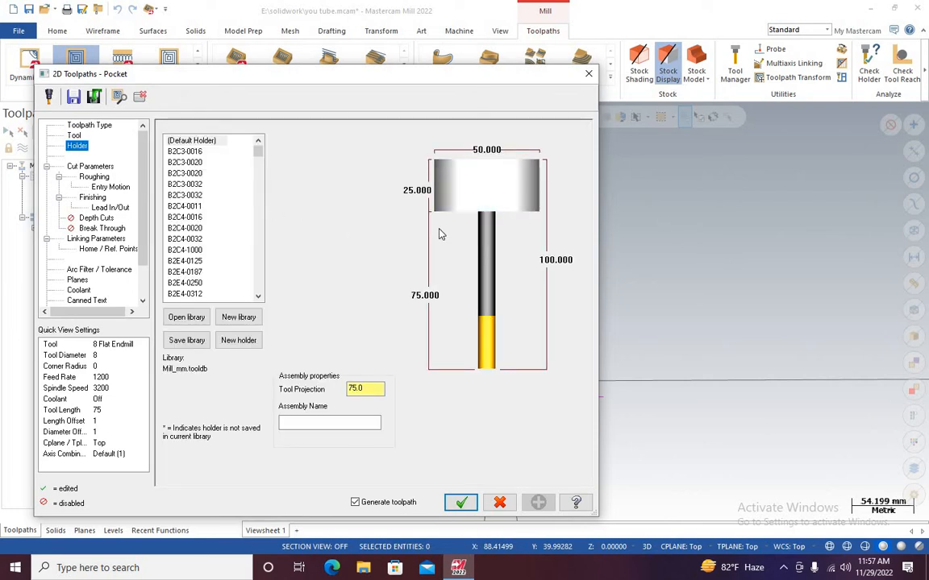
Set the pocket's stock to leave on walls and on floors to 0.
{"action": "left_click", "coordinate": [84, 166]}
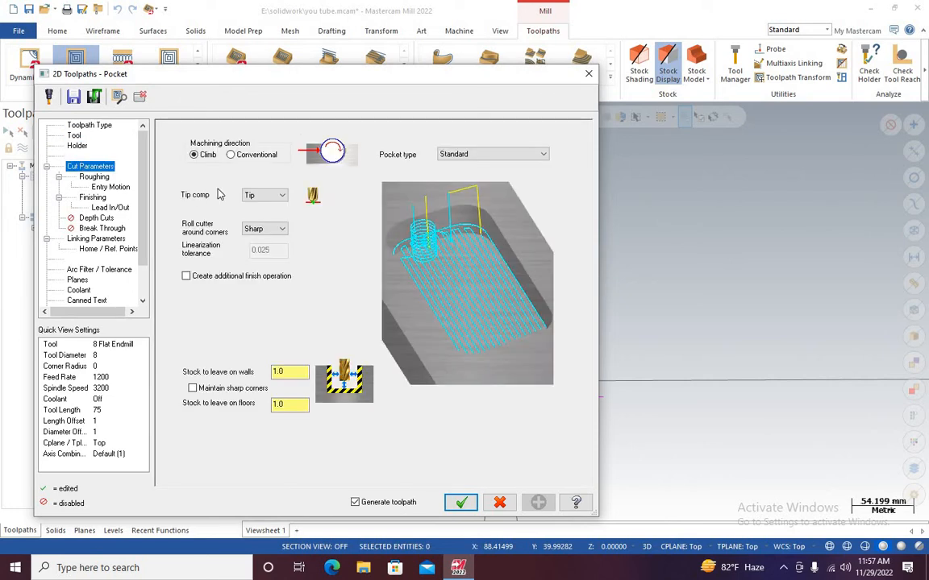
{"action": "left_click_drag", "start_coordinate": [294, 373], "coordinate": [245, 375]}
{"action": "type", "text": "0"}
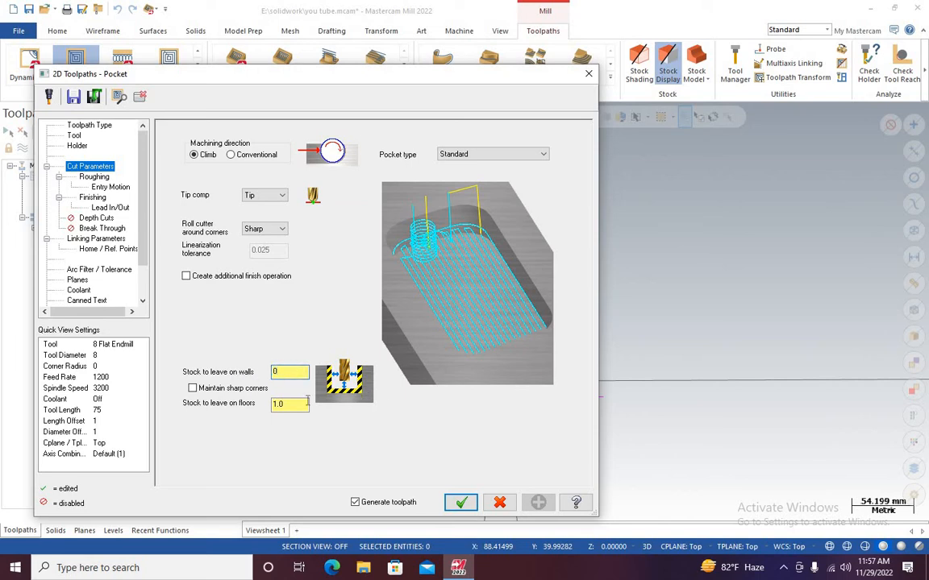
{"action": "left_click_drag", "start_coordinate": [287, 403], "coordinate": [249, 407]}
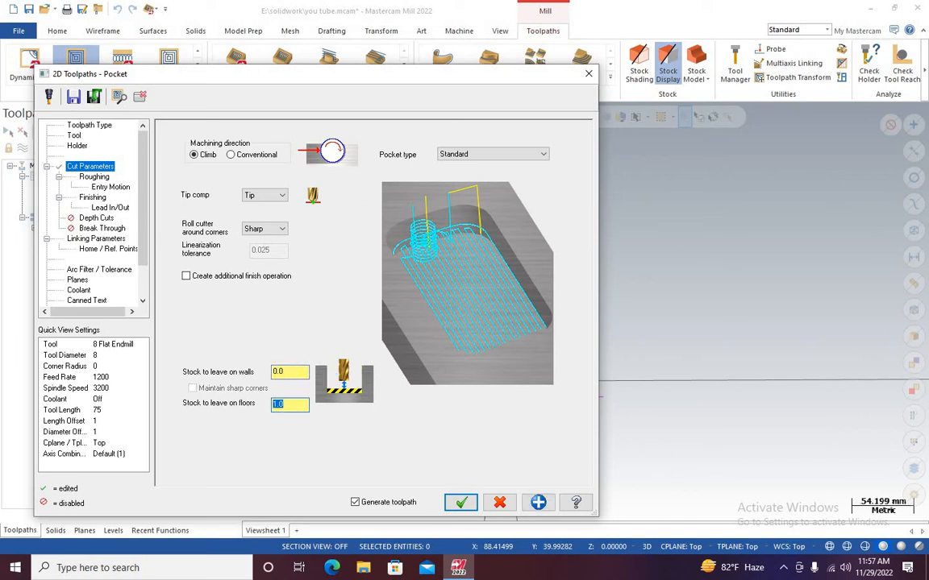
{"action": "type", "text": "0"}
{"action": "key", "text": "Return"}
Use the Parallel Spiral, Clean Corners cutting method for roughing and turn off the entry motion.
{"action": "left_click", "coordinate": [93, 177]}
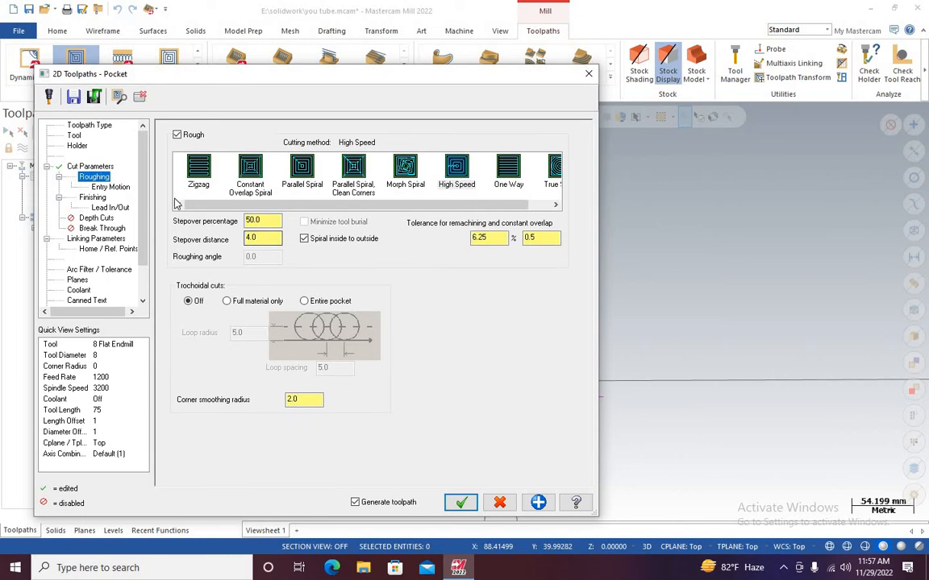
{"action": "left_click", "coordinate": [301, 169]}
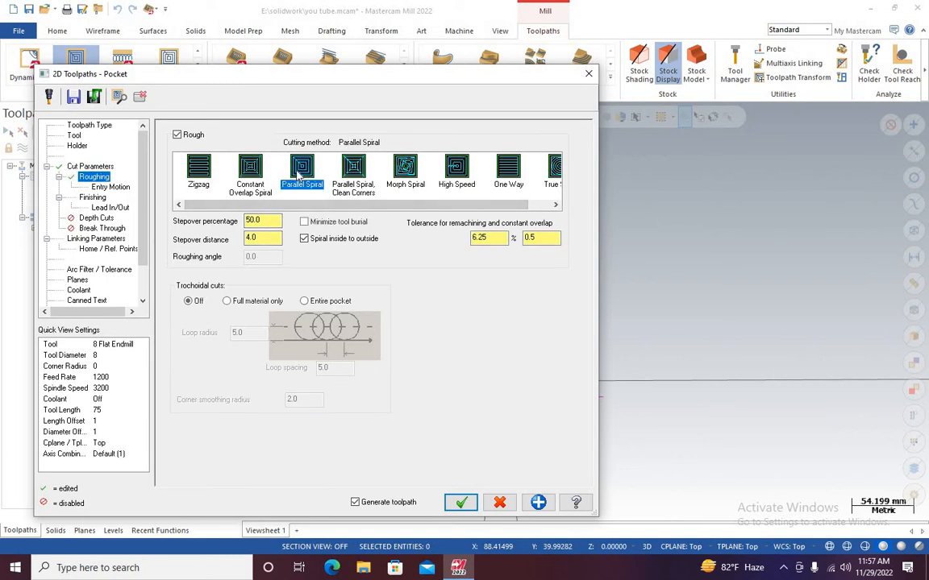
{"action": "left_click", "coordinate": [352, 176]}
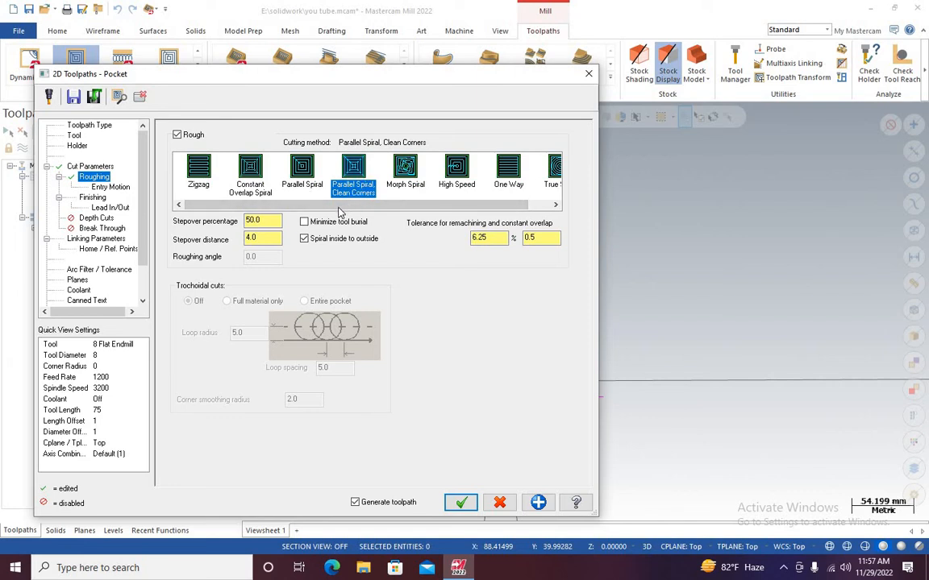
{"action": "left_click", "coordinate": [108, 187]}
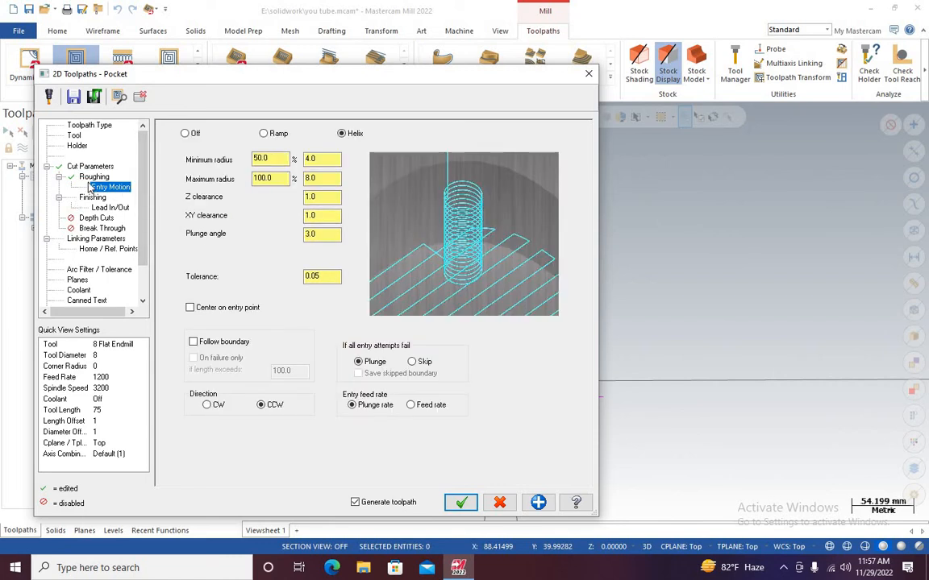
{"action": "left_click", "coordinate": [185, 133]}
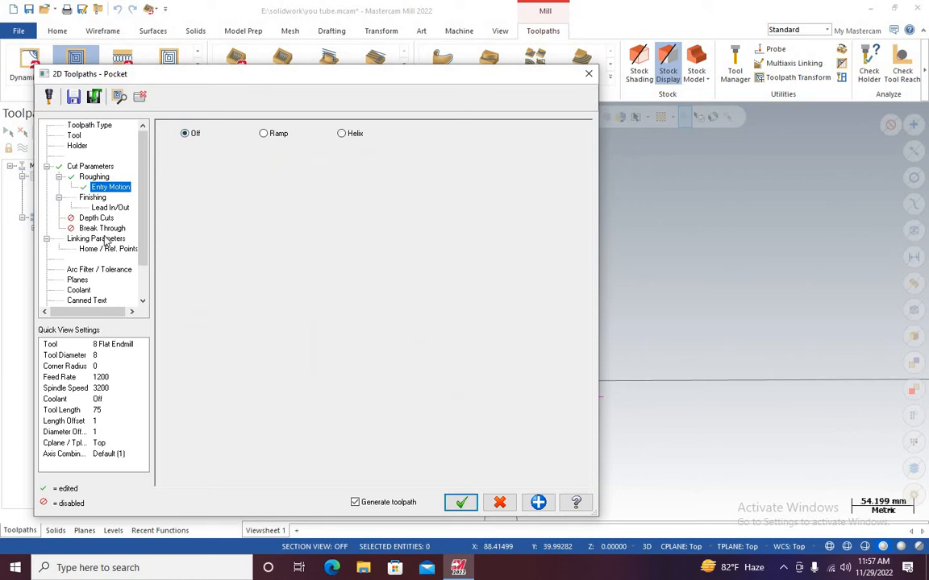
Disable the finish passes for the pocket toolpath.
{"action": "left_click", "coordinate": [84, 198]}
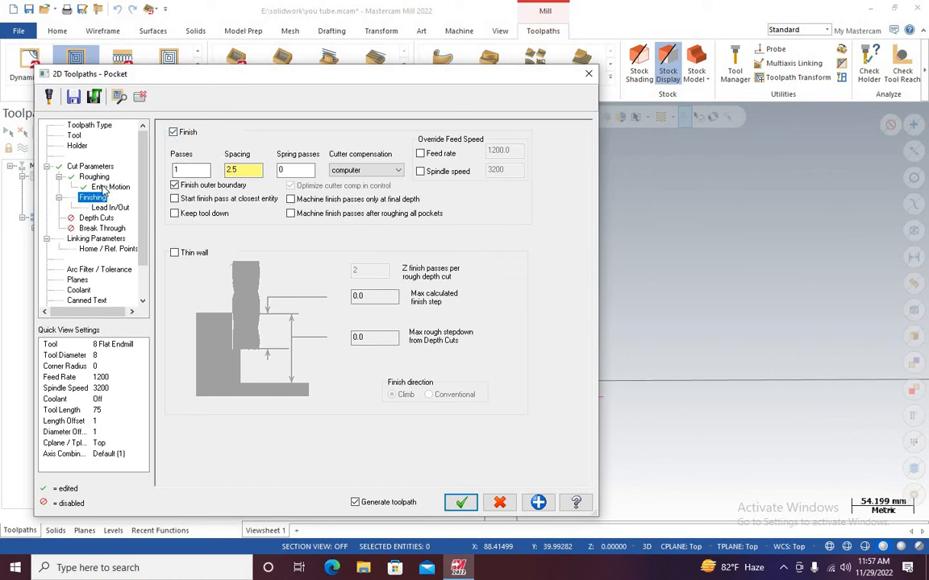
{"action": "left_click", "coordinate": [110, 187]}
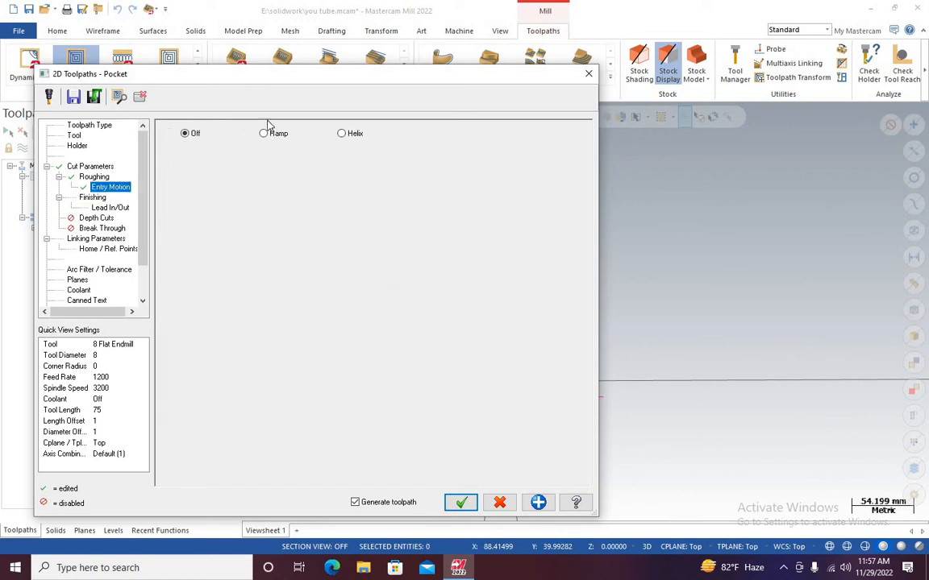
{"action": "left_click", "coordinate": [93, 198]}
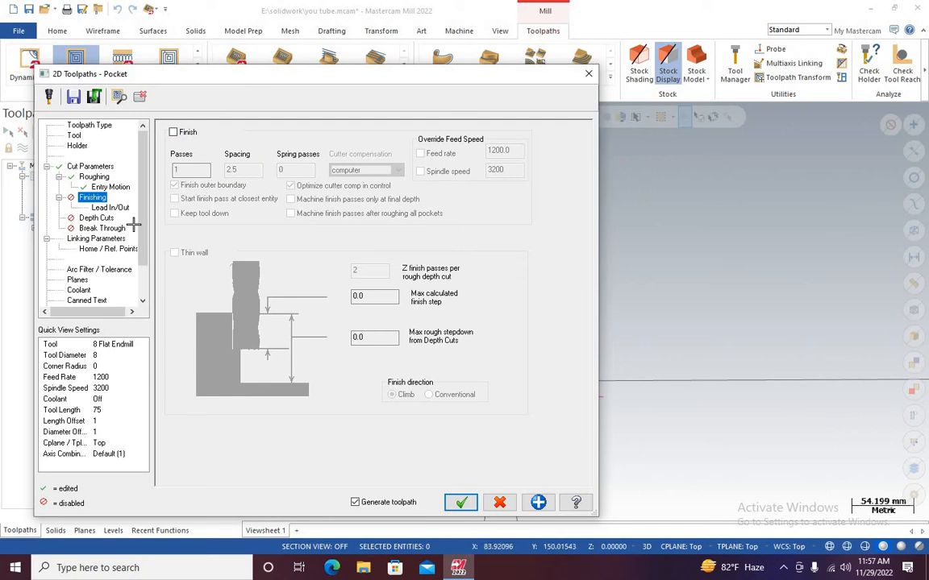
Enable depth cuts for the pocket toolpath with a max rough step of 0.2.
{"action": "left_click", "coordinate": [113, 208]}
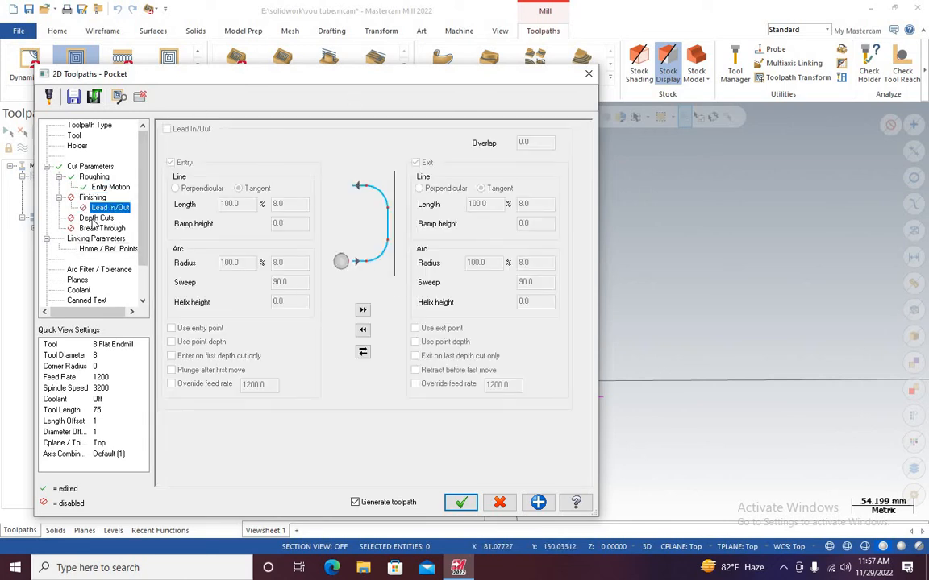
{"action": "left_click", "coordinate": [102, 217]}
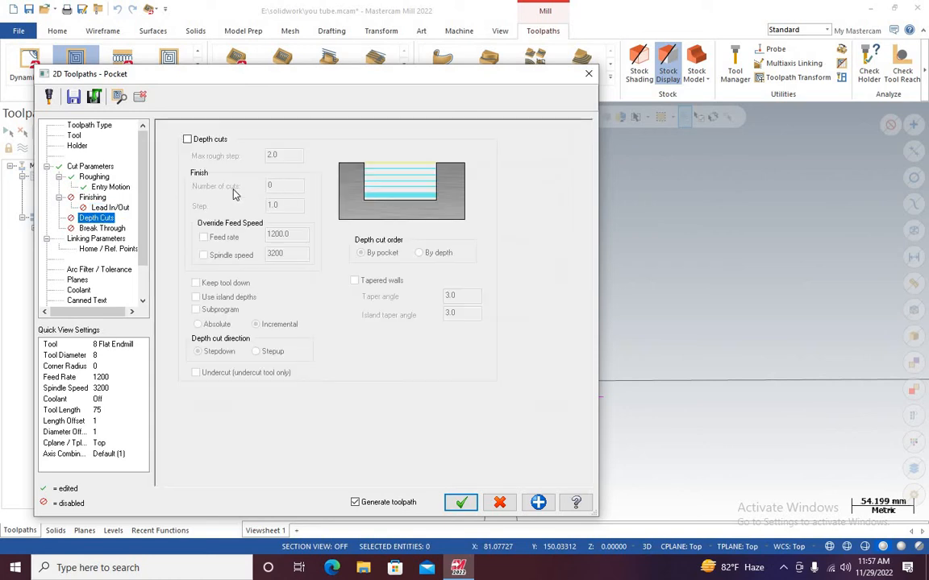
{"action": "left_click", "coordinate": [187, 140]}
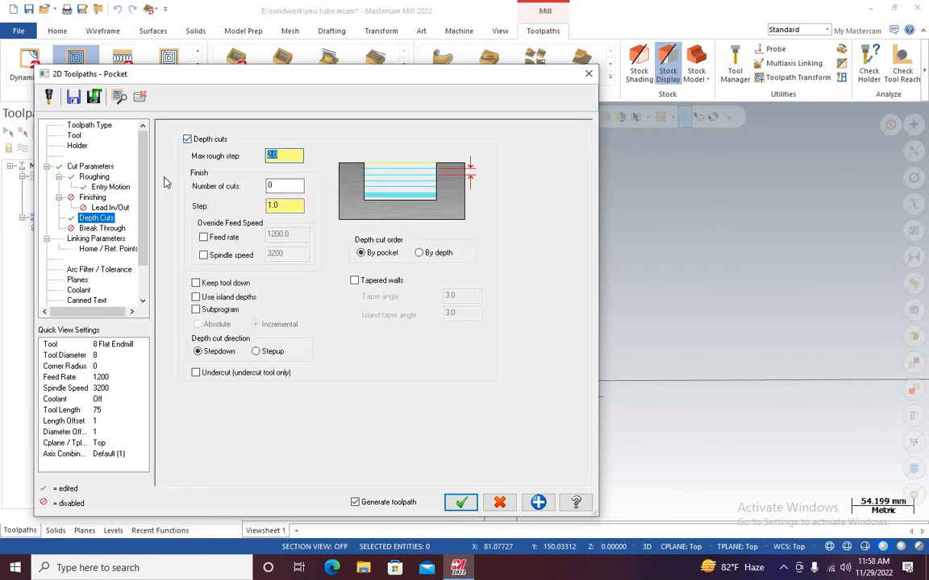
{"action": "type", "text": "0.2"}
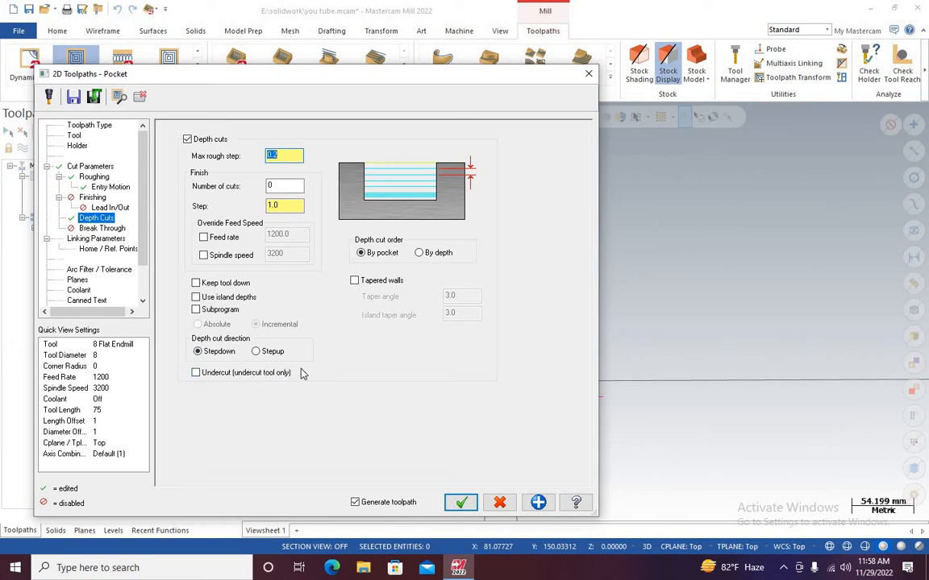
{"action": "left_click", "coordinate": [103, 229]}
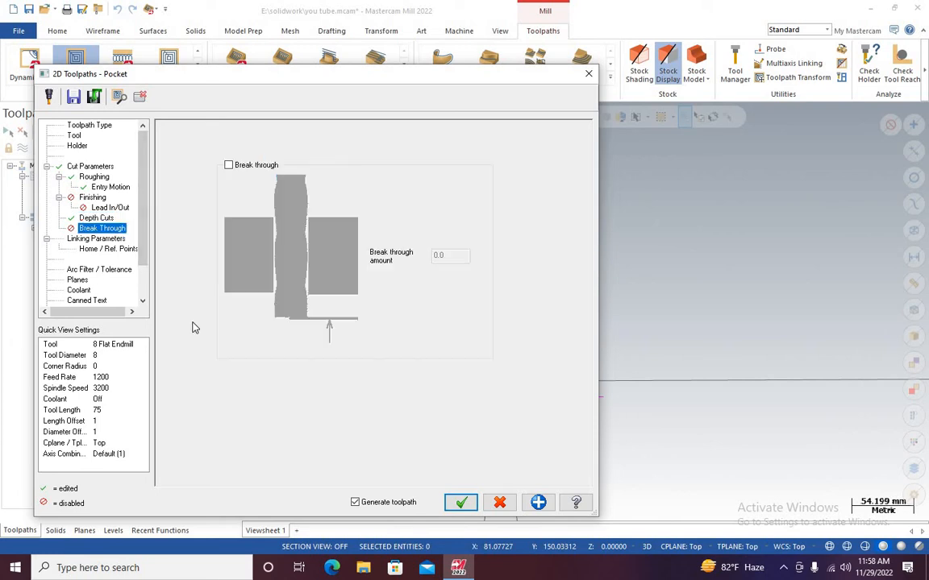
{"action": "left_click", "coordinate": [229, 165]}
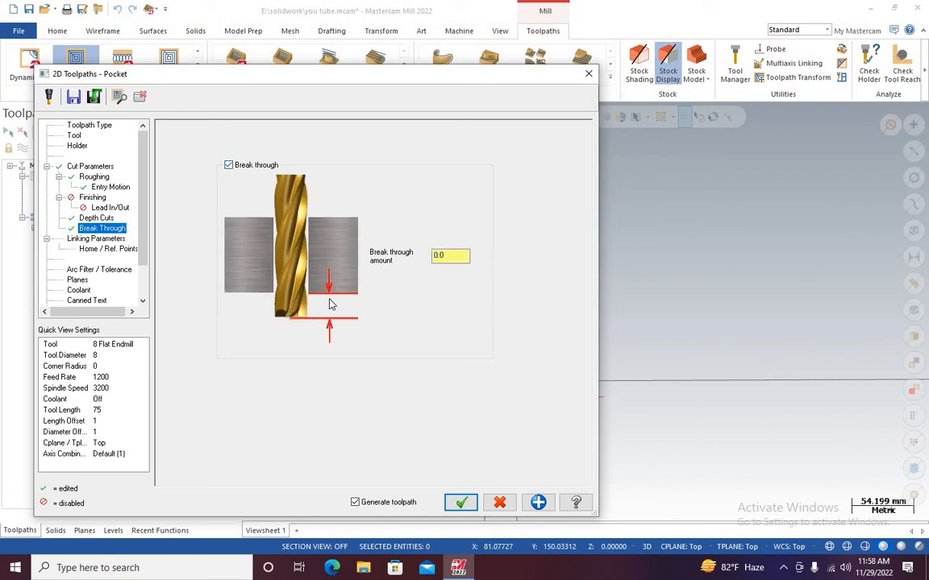
{"action": "left_click", "coordinate": [228, 165]}
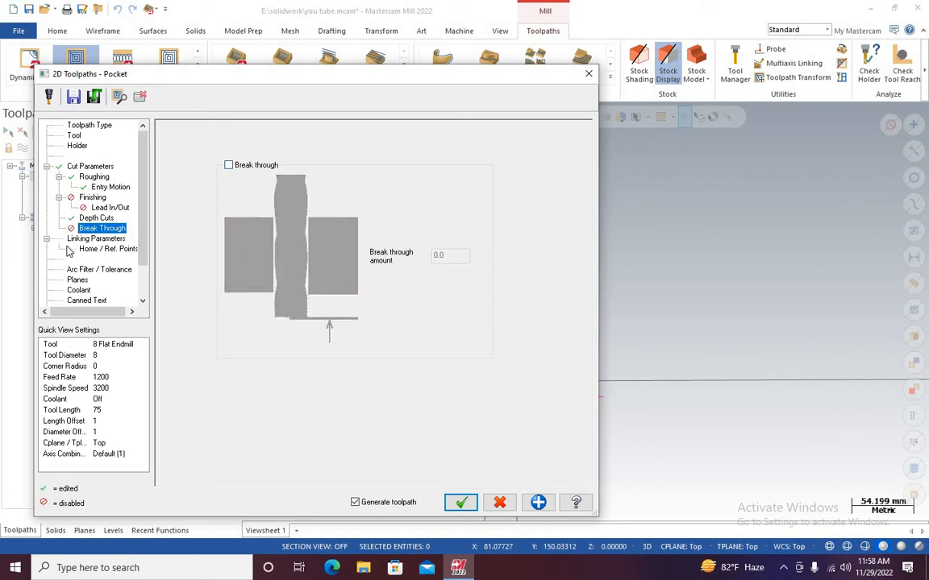
Enable the clearance height in the linking parameters and set it to 40.
{"action": "left_click", "coordinate": [96, 239]}
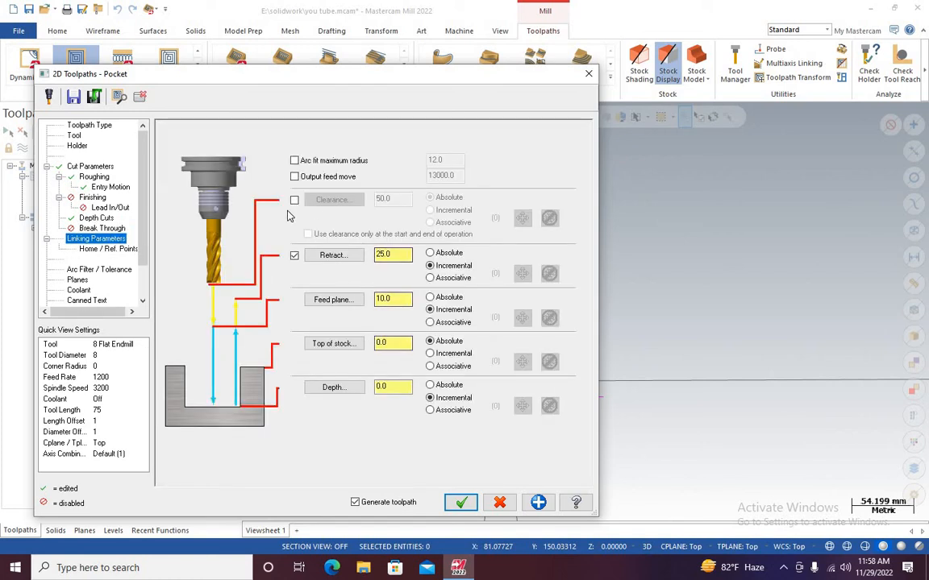
{"action": "left_click", "coordinate": [294, 200]}
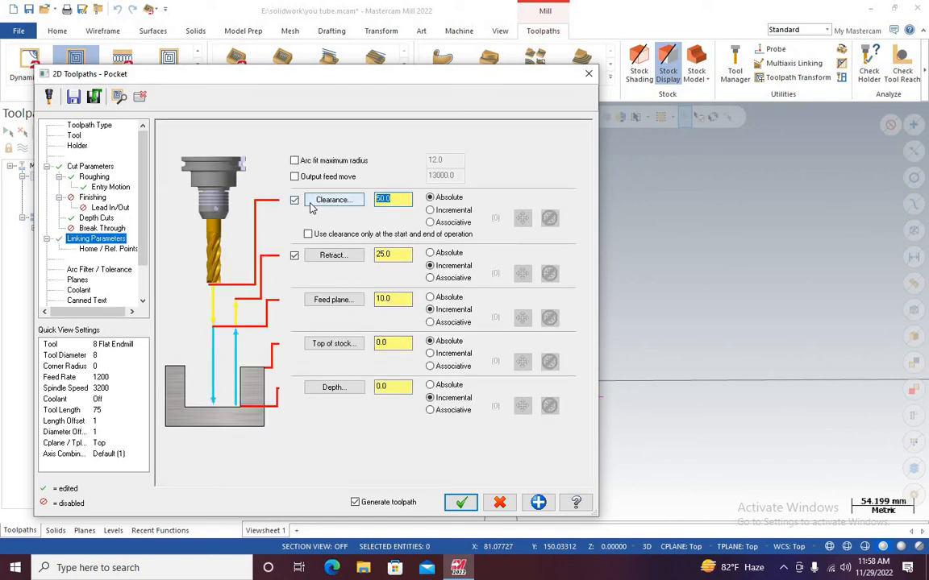
{"action": "type", "text": "40"}
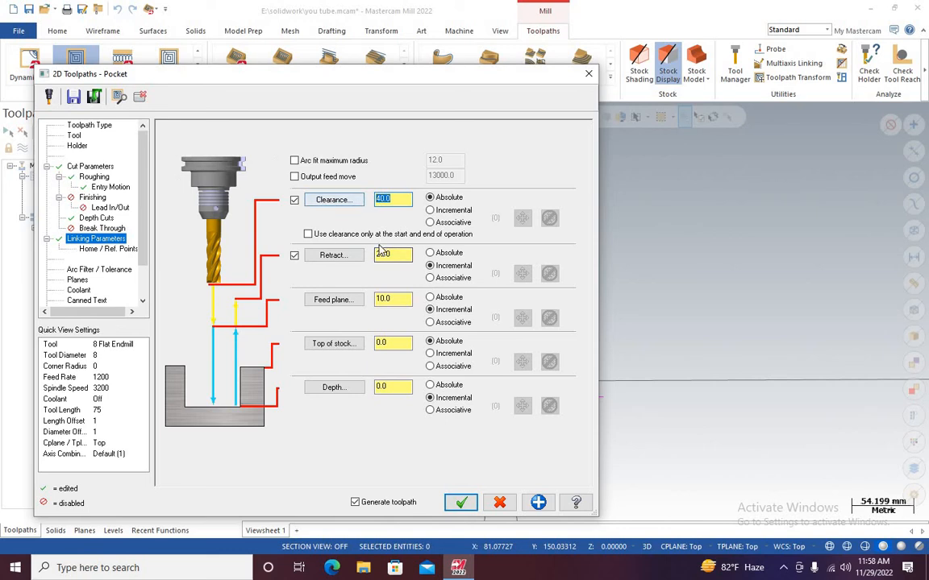
Set the retract height to 20 absolute and the feed plane to 5 in the linking parameters.
{"action": "left_click", "coordinate": [390, 254]}
{"action": "double_click", "coordinate": [390, 254]}
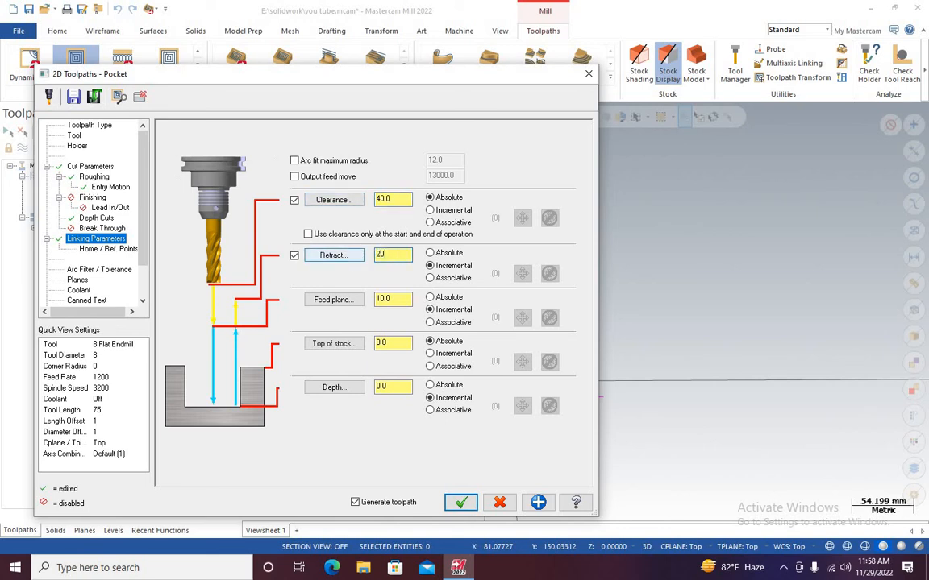
{"action": "type", "text": "20"}
{"action": "left_click", "coordinate": [430, 252]}
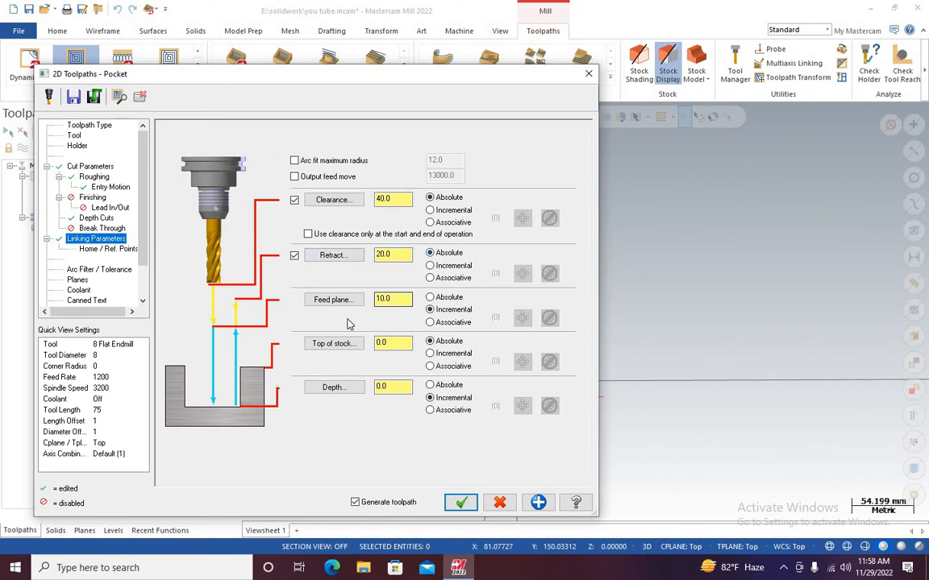
{"action": "double_click", "coordinate": [386, 299]}
{"action": "type", "text": "5"}
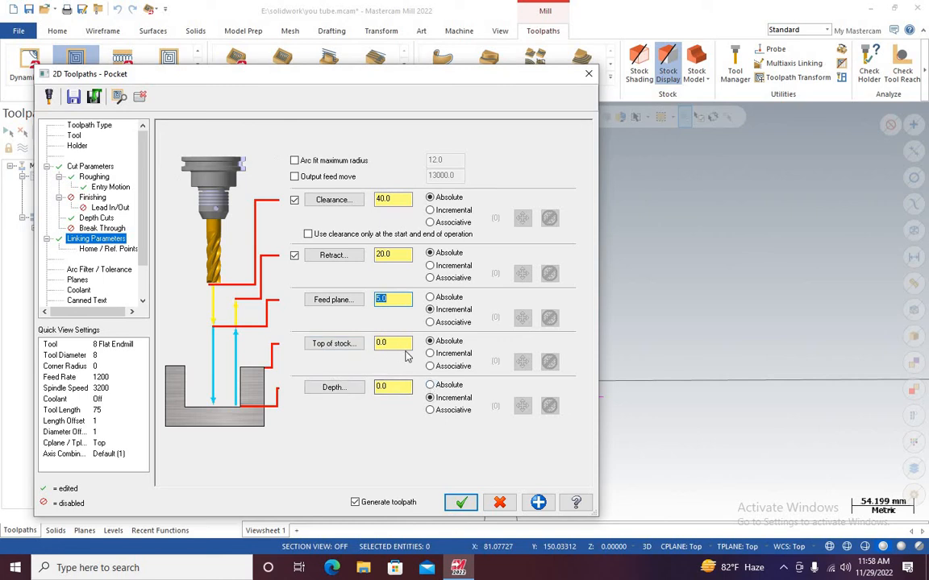
Pick the top of stock from the first C's upper edge and an absolute depth of -10 from its pocket floor.
{"action": "left_click", "coordinate": [430, 386]}
{"action": "left_click", "coordinate": [333, 345]}
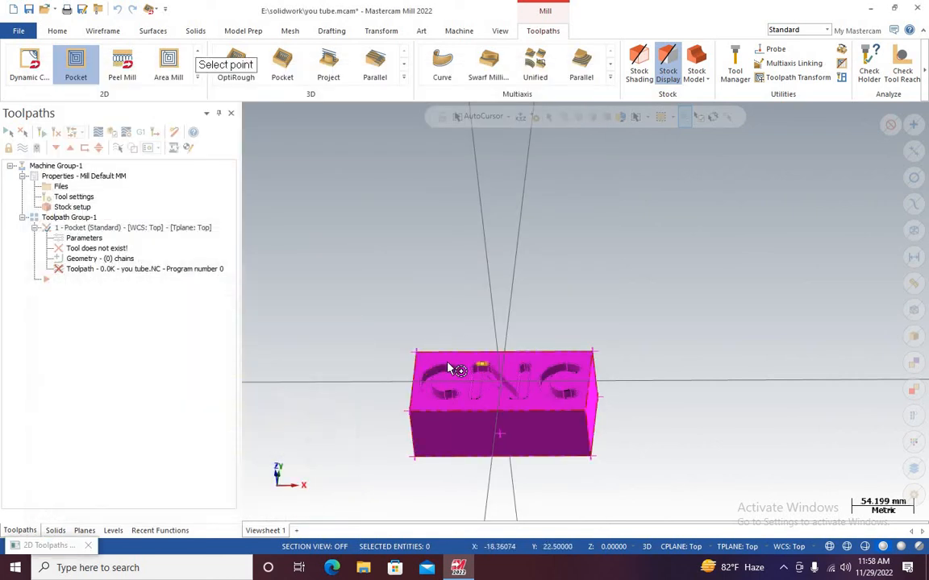
{"action": "left_click", "coordinate": [418, 363]}
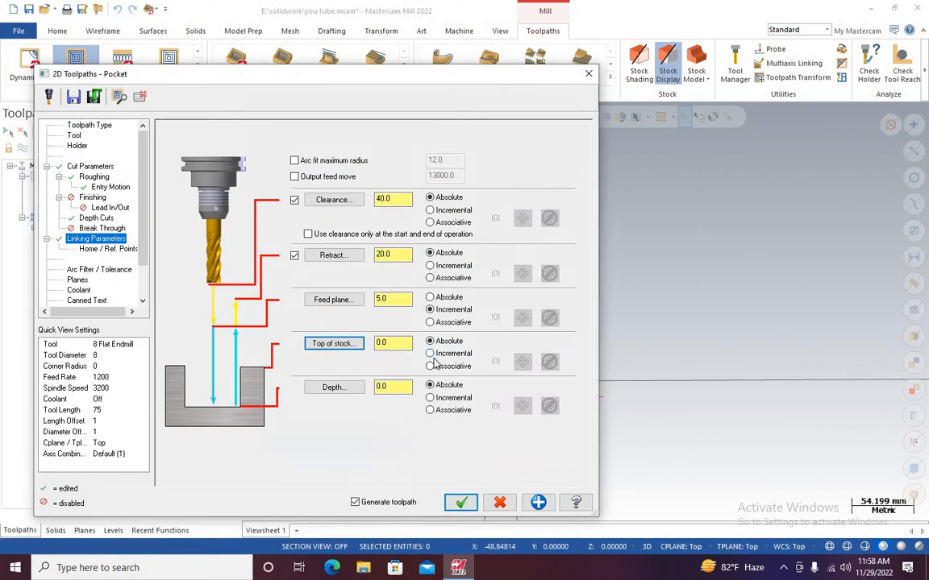
{"action": "left_click", "coordinate": [335, 388]}
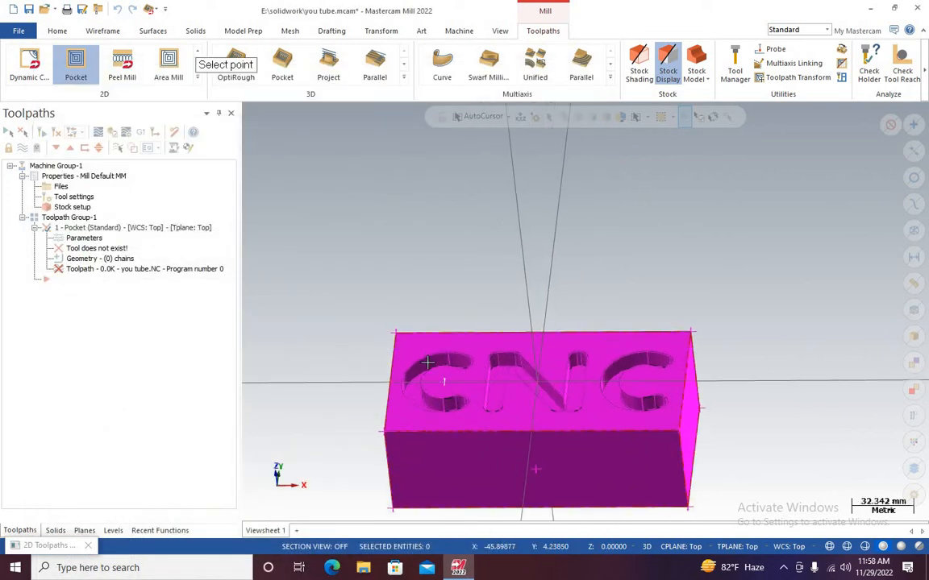
{"action": "middle_click_drag", "start_coordinate": [425, 357], "coordinate": [448, 367]}
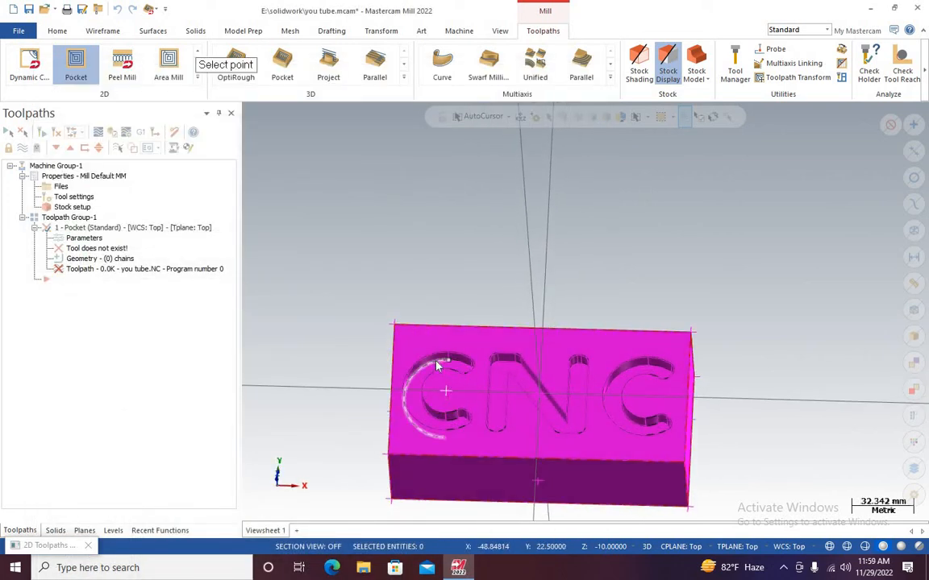
{"action": "left_click", "coordinate": [436, 365]}
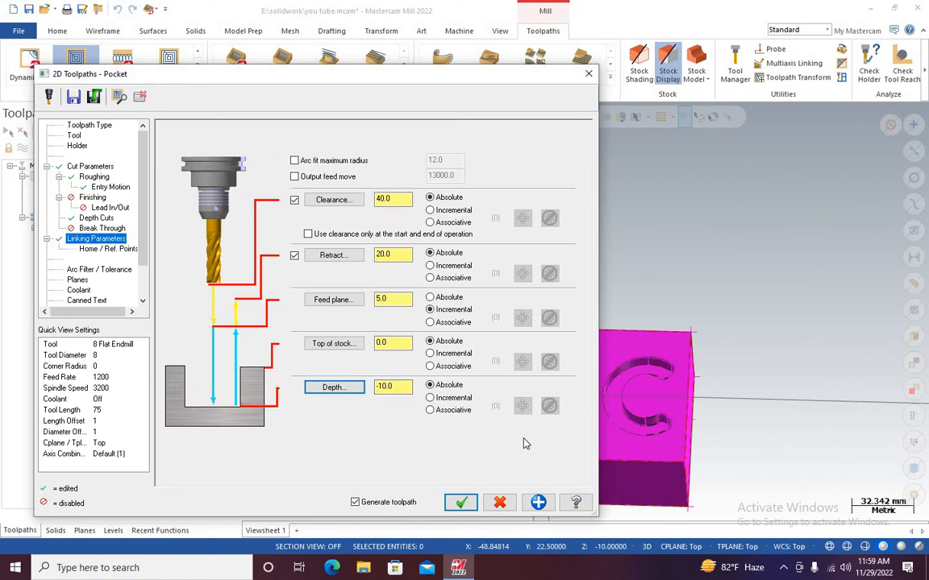
Turn on flood coolant for the pocket toolpath.
{"action": "left_click", "coordinate": [105, 248]}
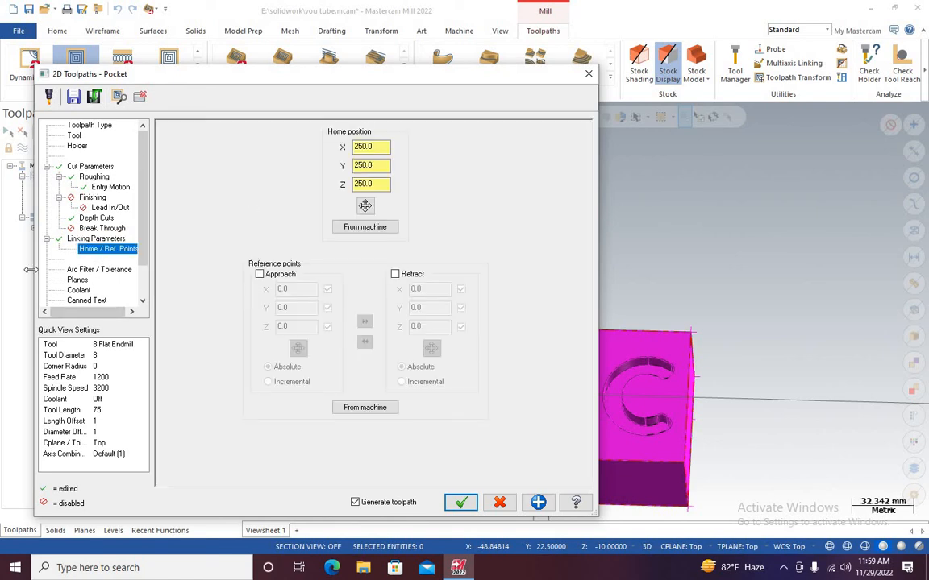
{"action": "left_click", "coordinate": [110, 271]}
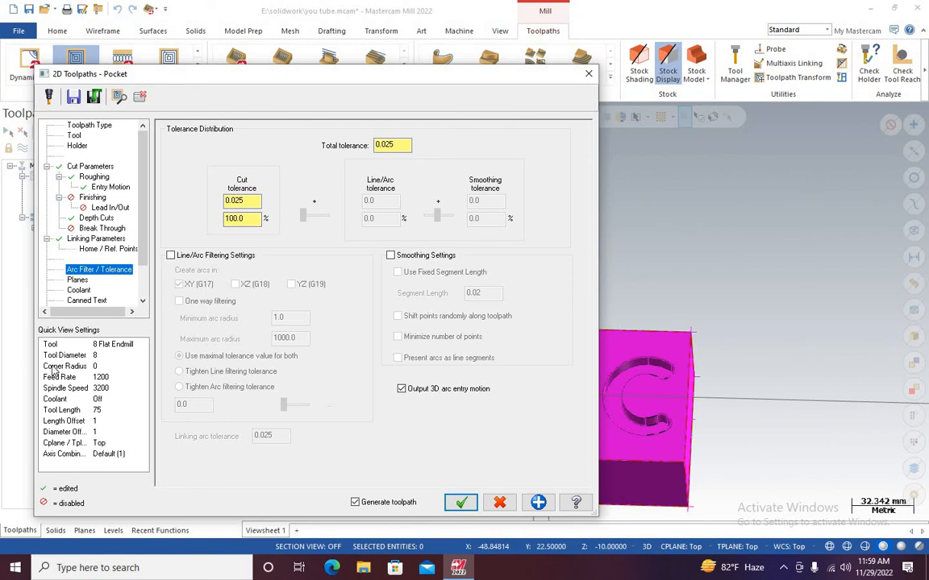
{"action": "left_click", "coordinate": [77, 279]}
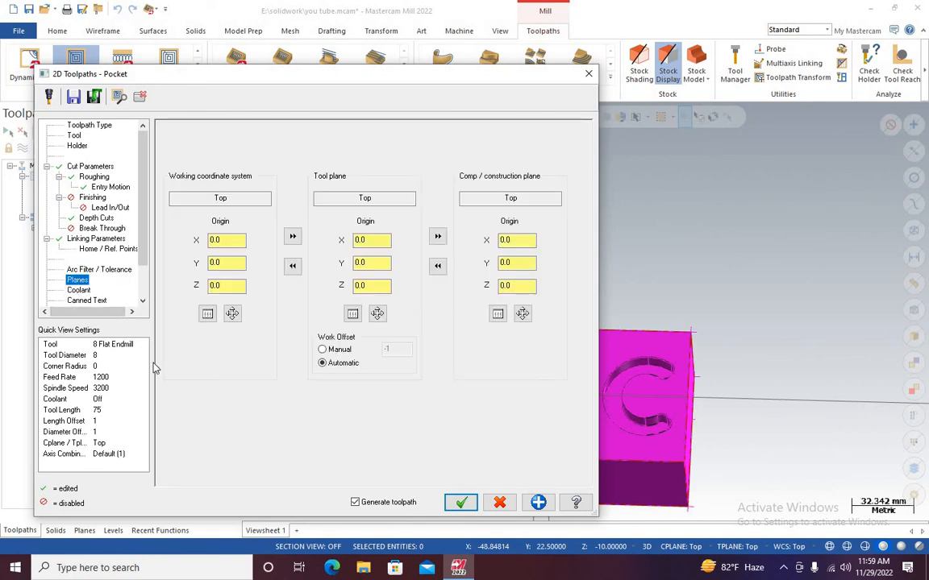
{"action": "key", "text": "Down"}
{"action": "left_click", "coordinate": [391, 199]}
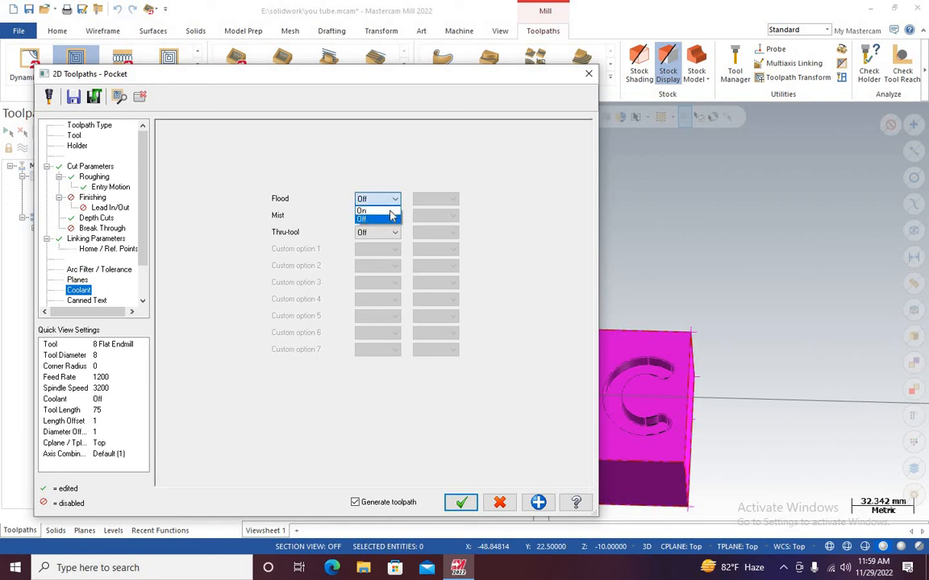
{"action": "left_click", "coordinate": [391, 211]}
Accept the pocket parameters and generate the toolpath for the CNC letters.
{"action": "left_click", "coordinate": [100, 300]}
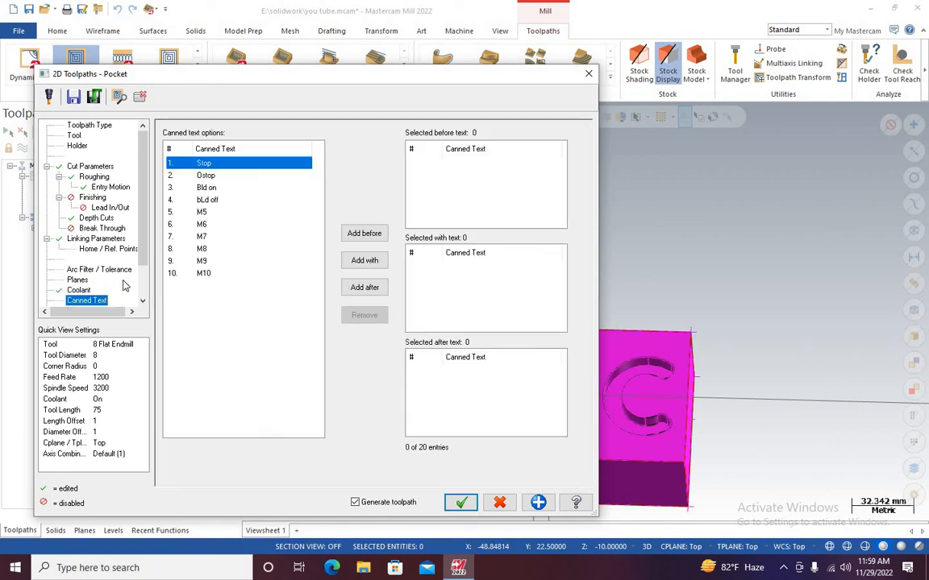
{"action": "scroll", "coordinate": [121, 258], "scroll_direction": "down", "scroll_amount": 2}
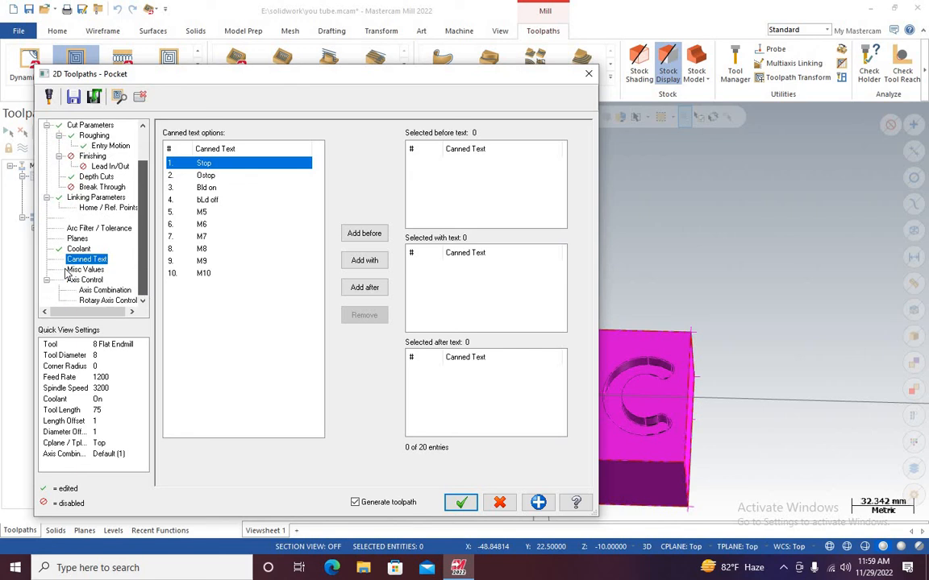
{"action": "left_click", "coordinate": [77, 270]}
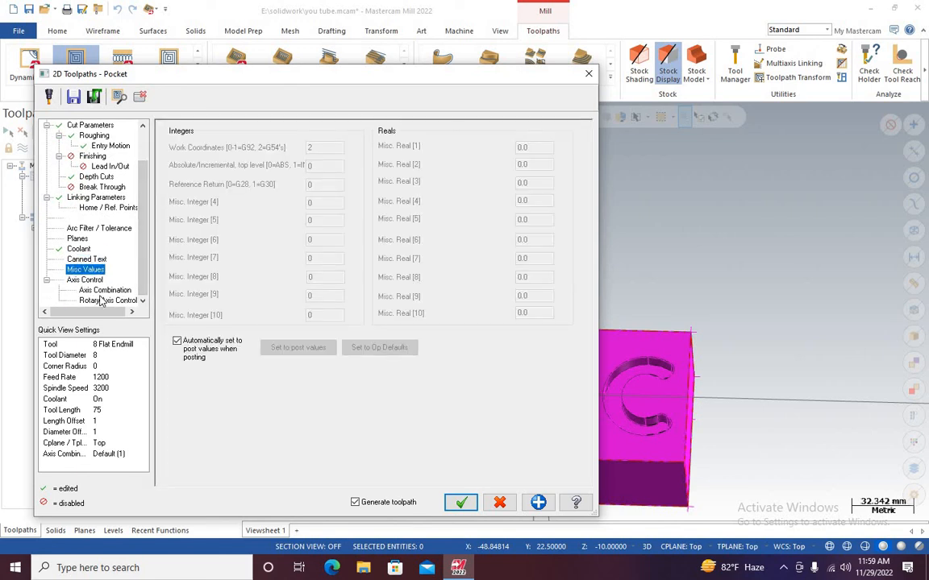
{"action": "left_click", "coordinate": [101, 301]}
{"action": "left_click", "coordinate": [100, 291]}
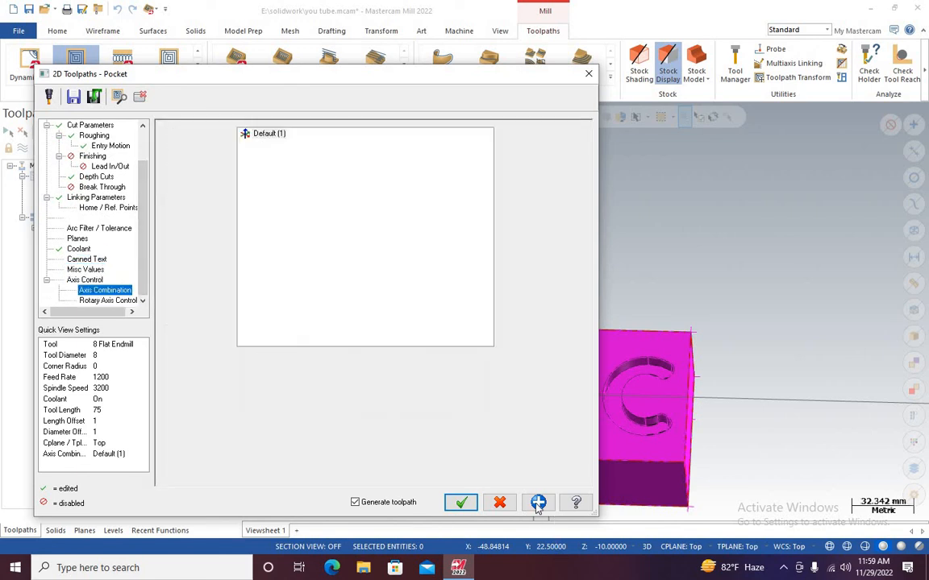
{"action": "left_click", "coordinate": [461, 502]}
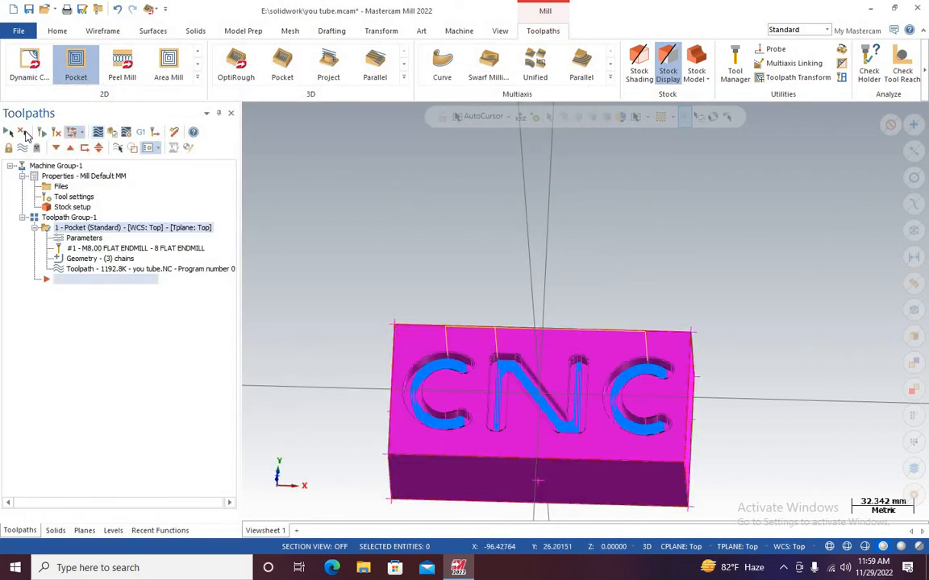
Verify the pocket toolpath by playing its full material-removal simulation in the Mastercam Simulator.
{"action": "left_click", "coordinate": [114, 133]}
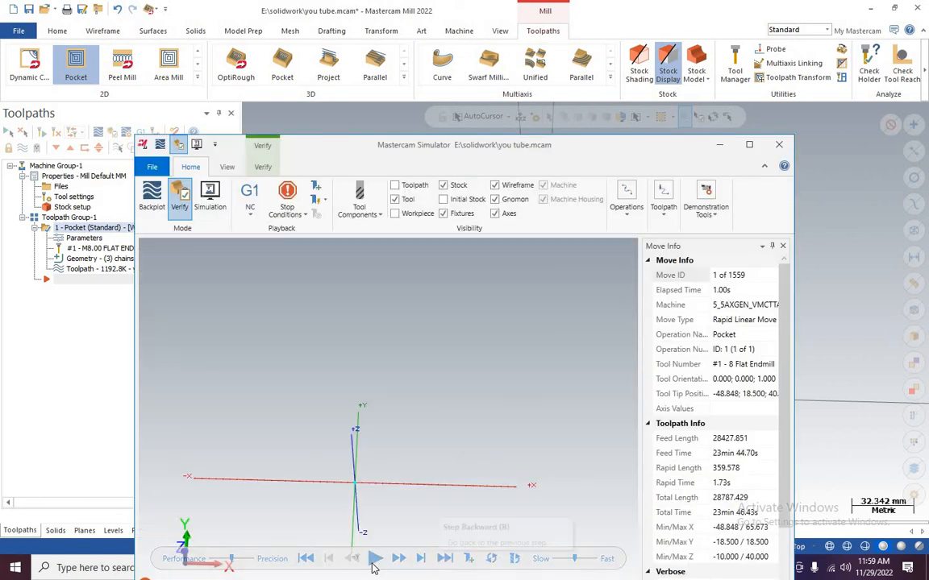
{"action": "left_click", "coordinate": [375, 559]}
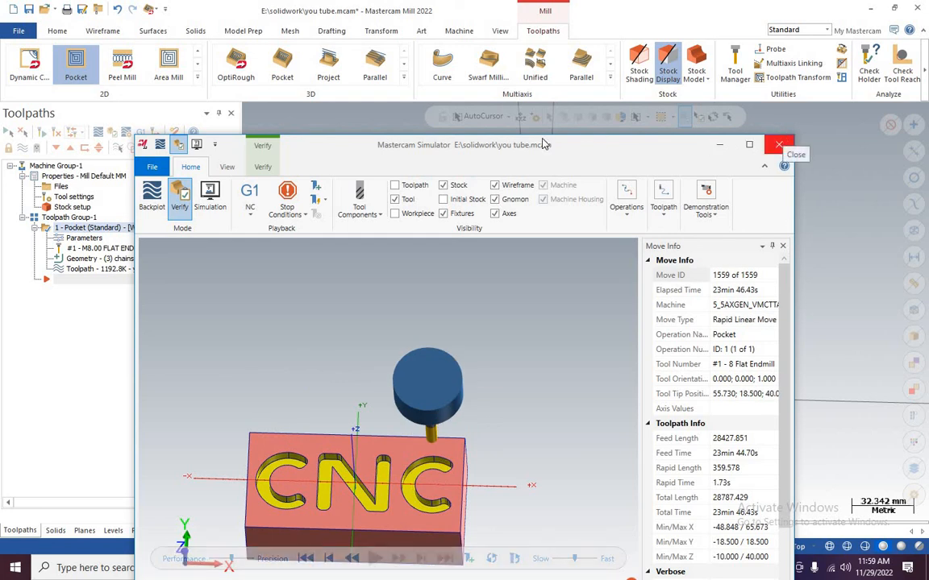
{"action": "left_click_drag", "start_coordinate": [536, 144], "coordinate": [543, 41]}
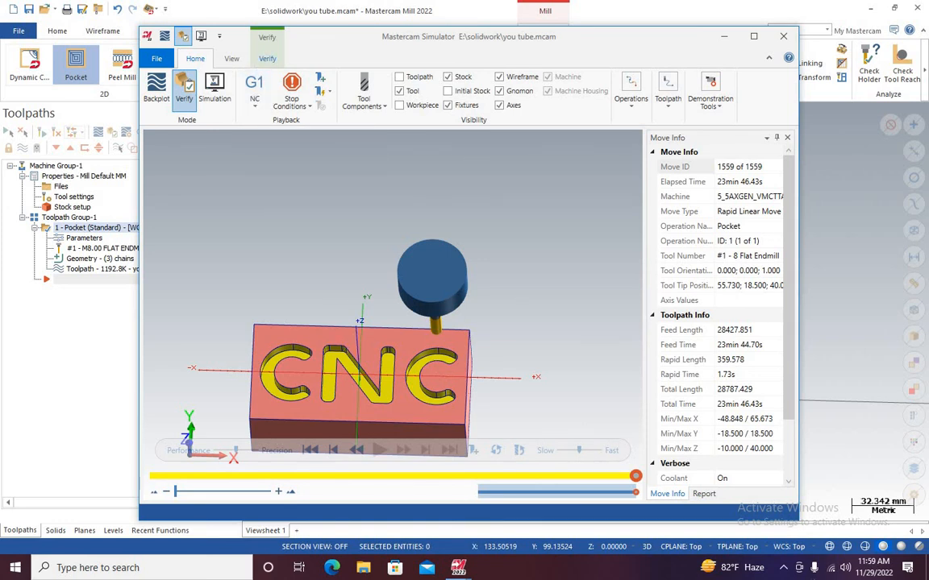
{"action": "left_click", "coordinate": [784, 569]}
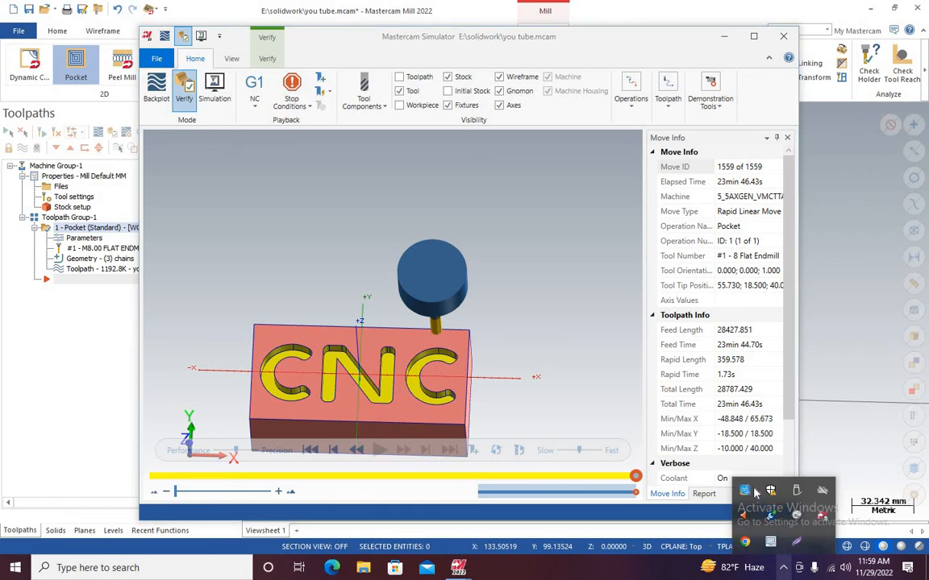